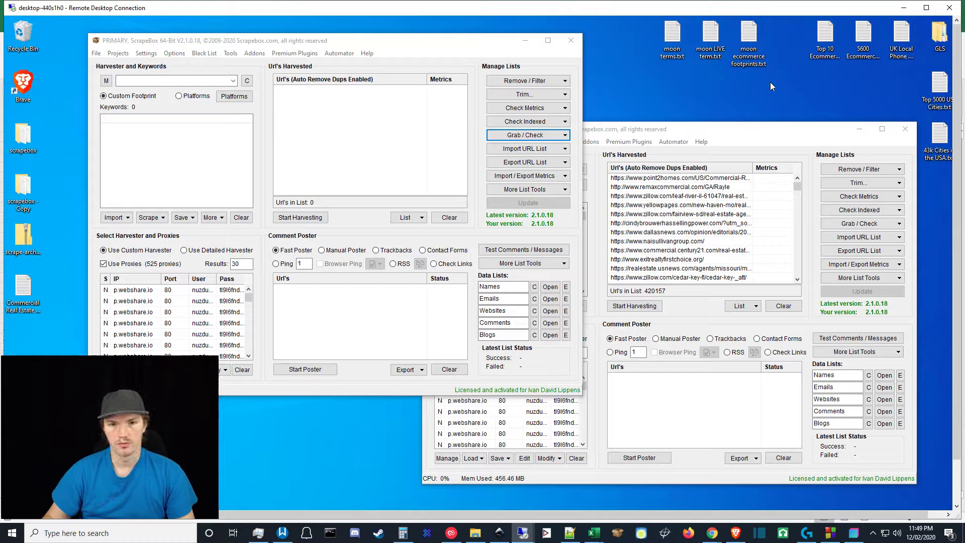
Open the ecommerce footprints file and select its /plugins/woocommerce/ line
double_click(749, 64)
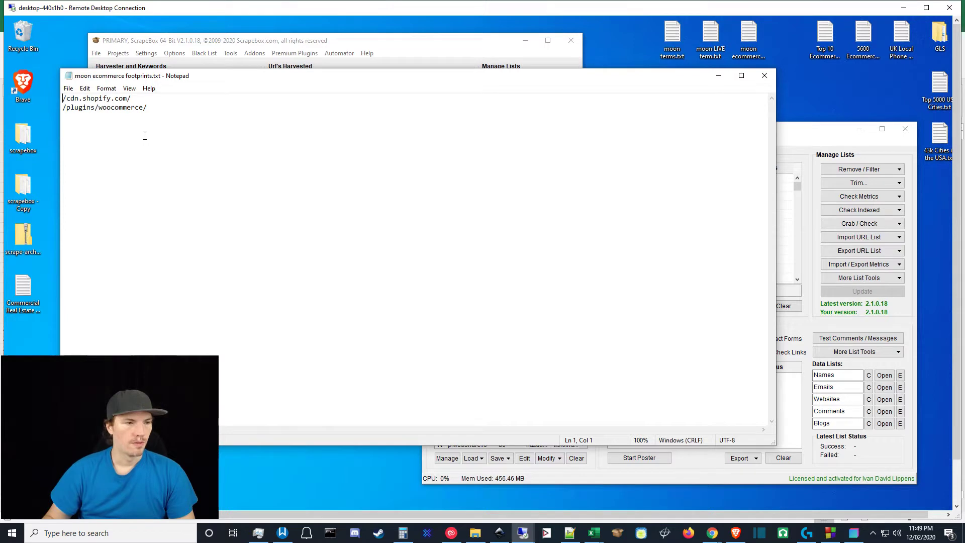
click(136, 97)
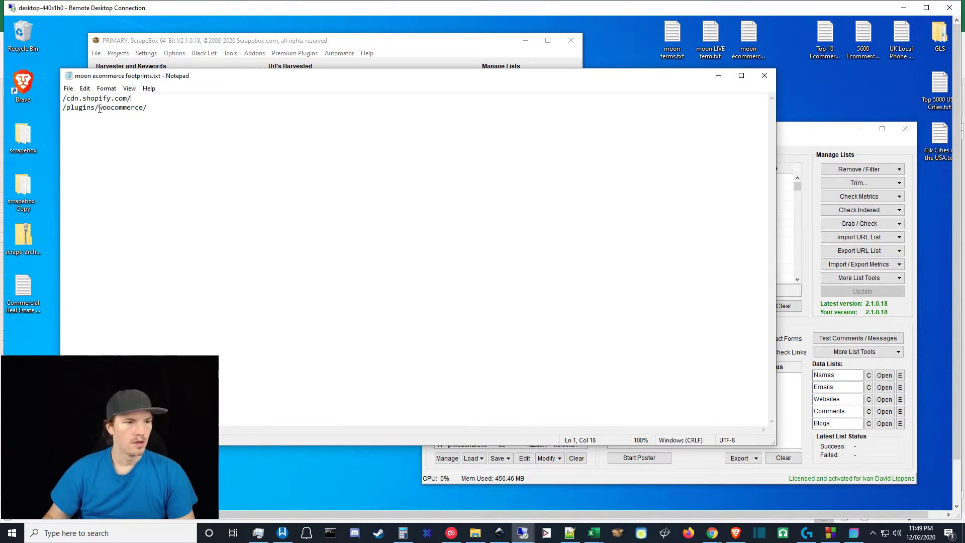
drag(64, 108, 168, 111)
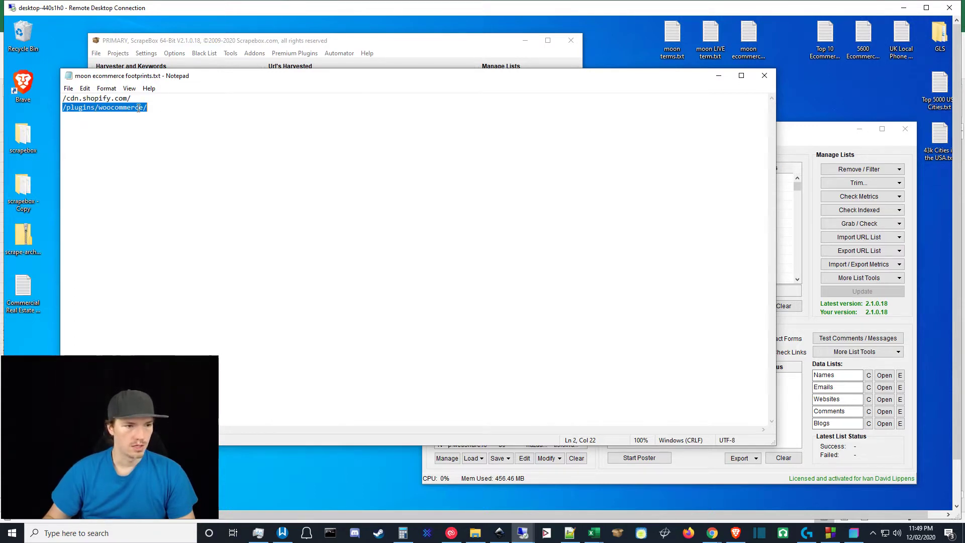
click(79, 111)
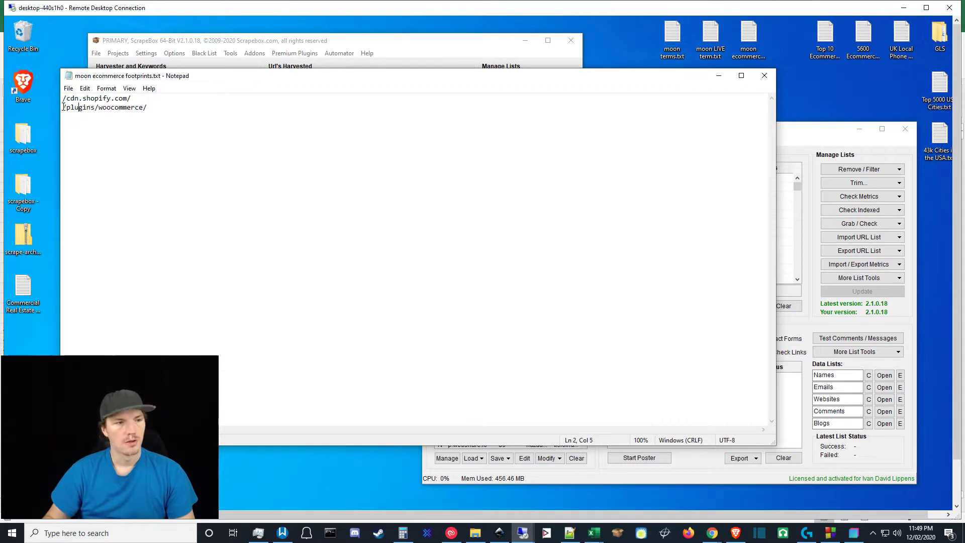
drag(64, 108, 159, 109)
click(166, 99)
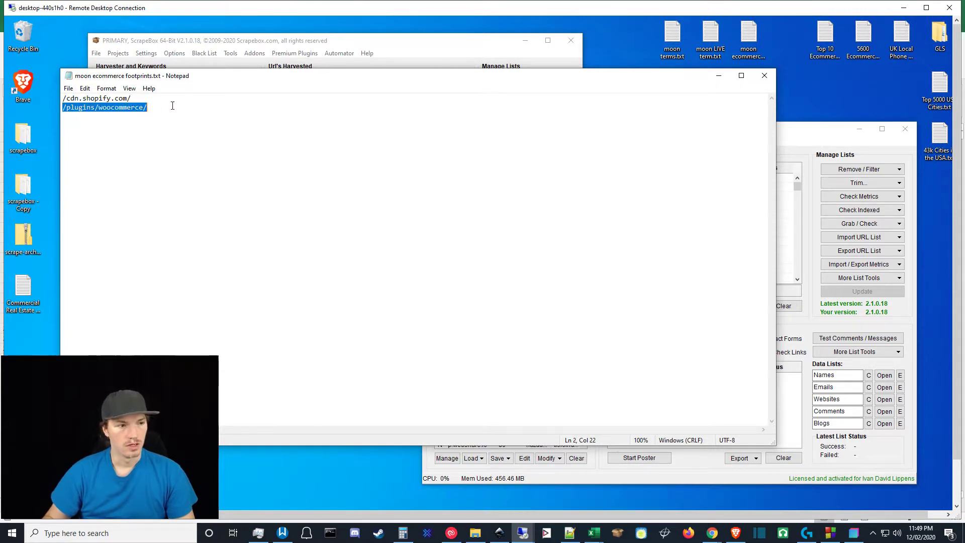
click(171, 109)
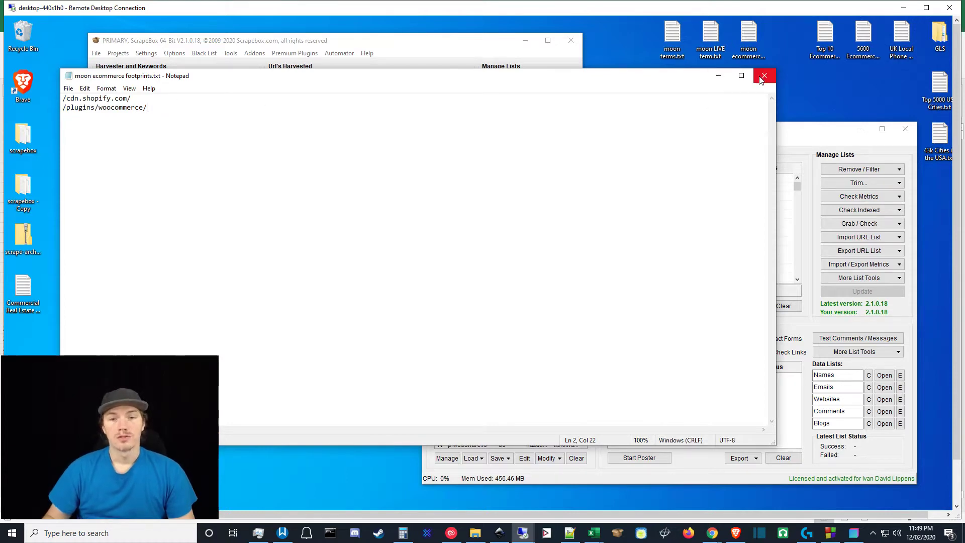
click(718, 77)
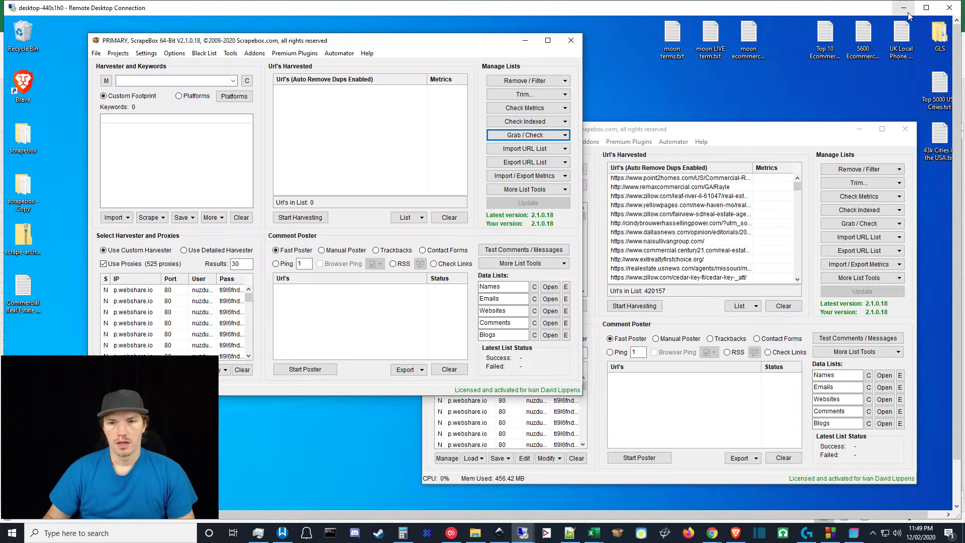
click(927, 7)
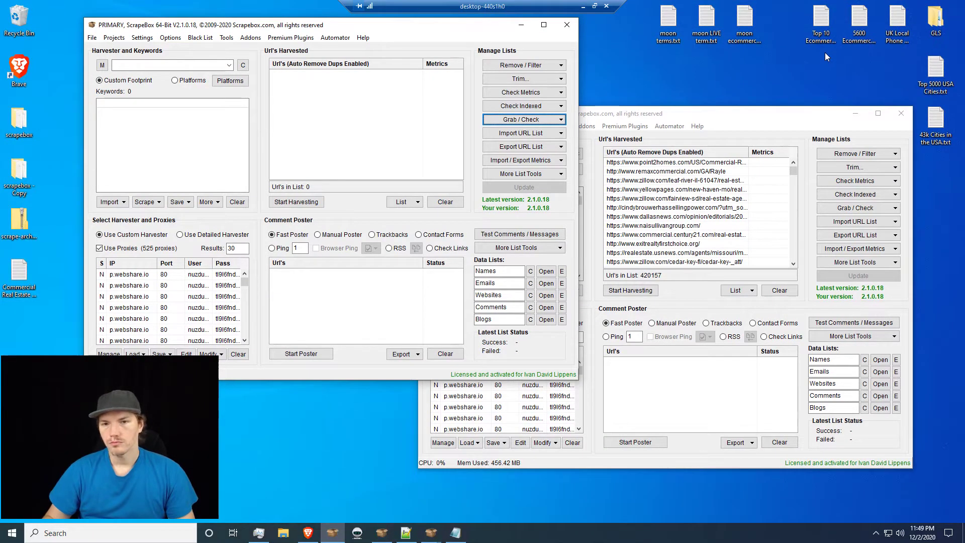
Pick 'toys' from Top 10 Ecommerce Niches.txt and enter it in ScrapeBox's keyword box
double_click(822, 28)
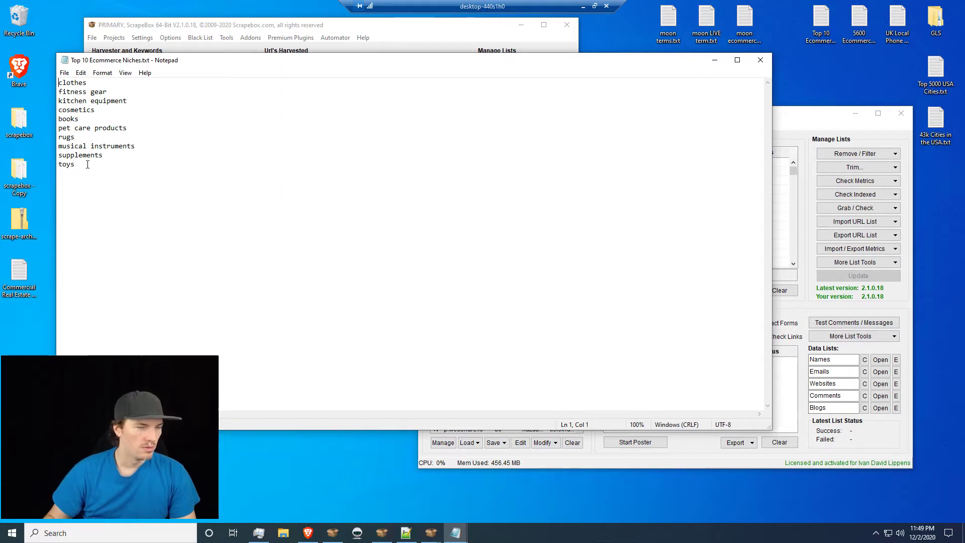
drag(87, 165, 60, 165)
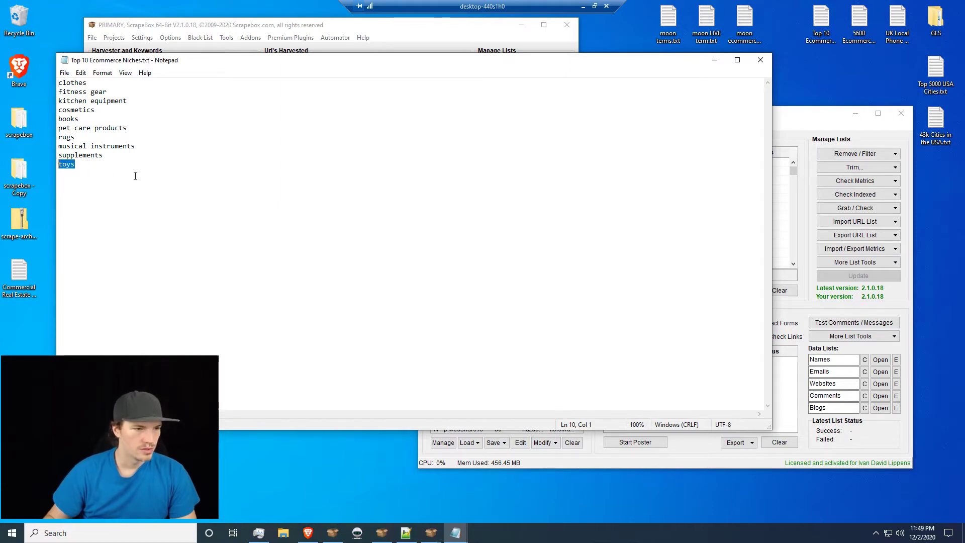
click(715, 60)
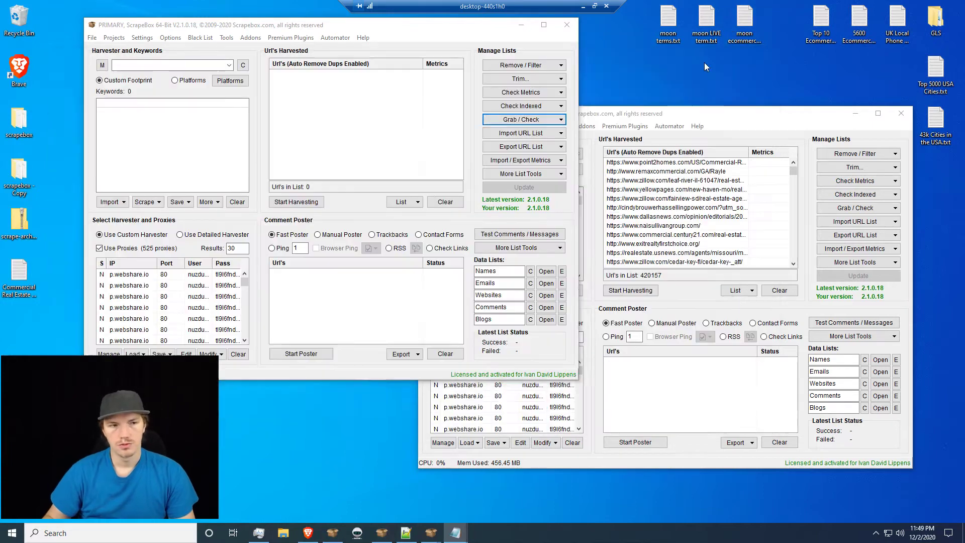
click(137, 65)
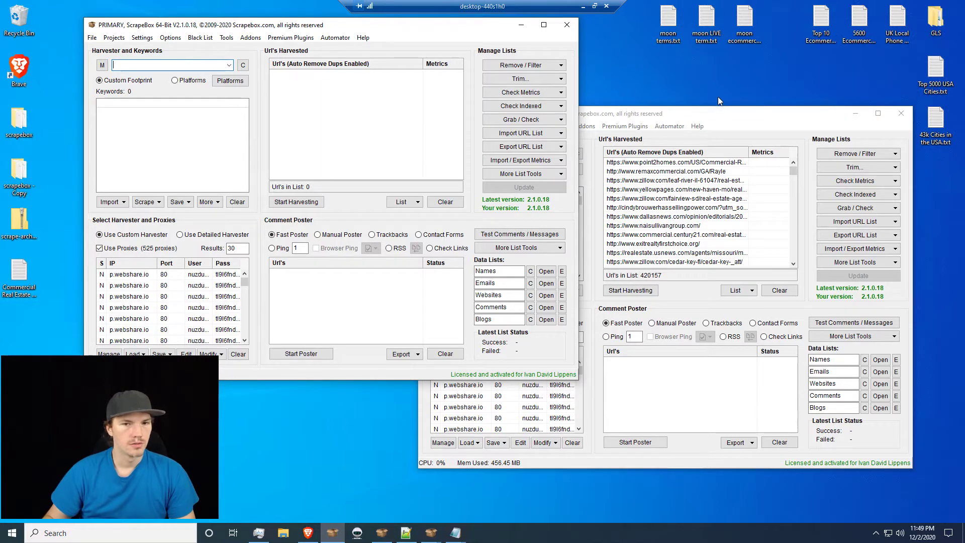
text(toys)
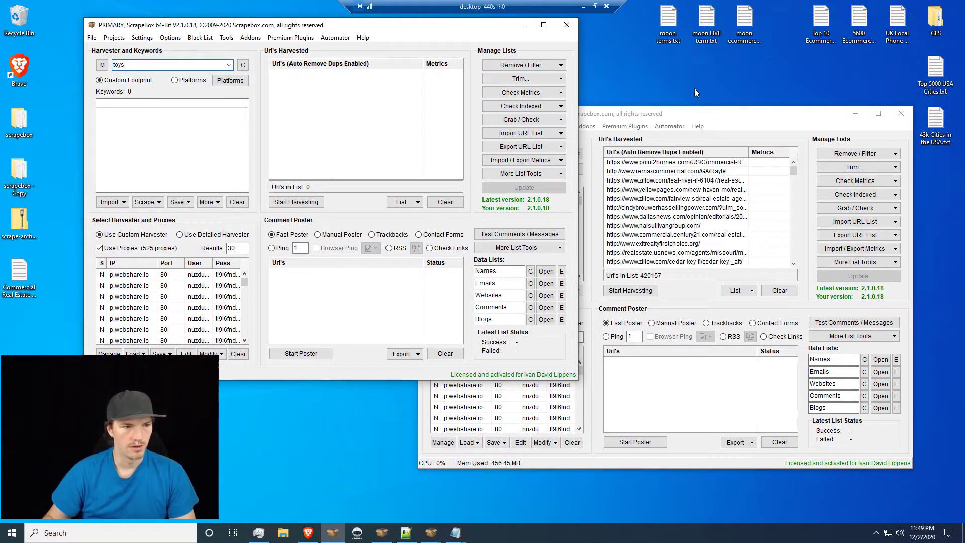
Select the /plugins/woocommerce/ line in the reopened footprints file, then close it
double_click(744, 41)
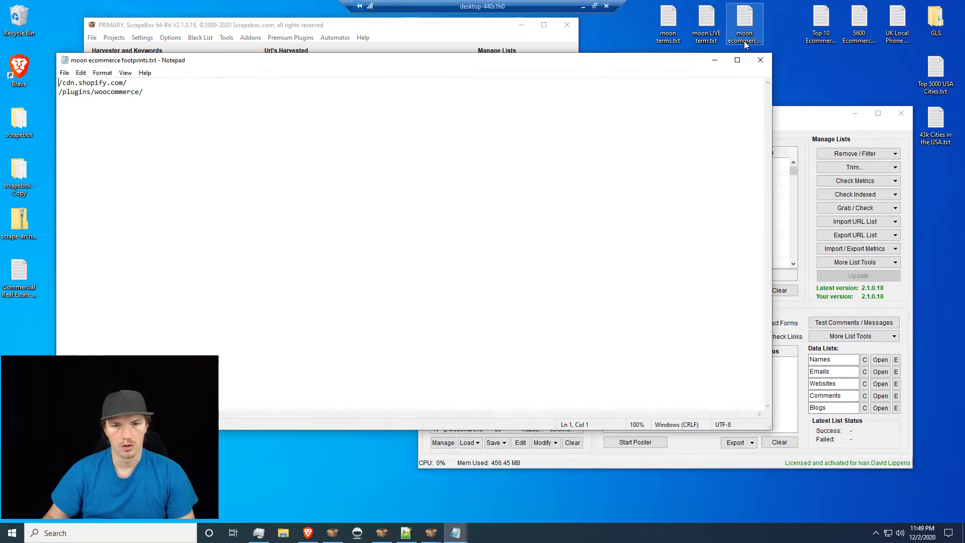
triple_click(125, 92)
key(ctrl+c)
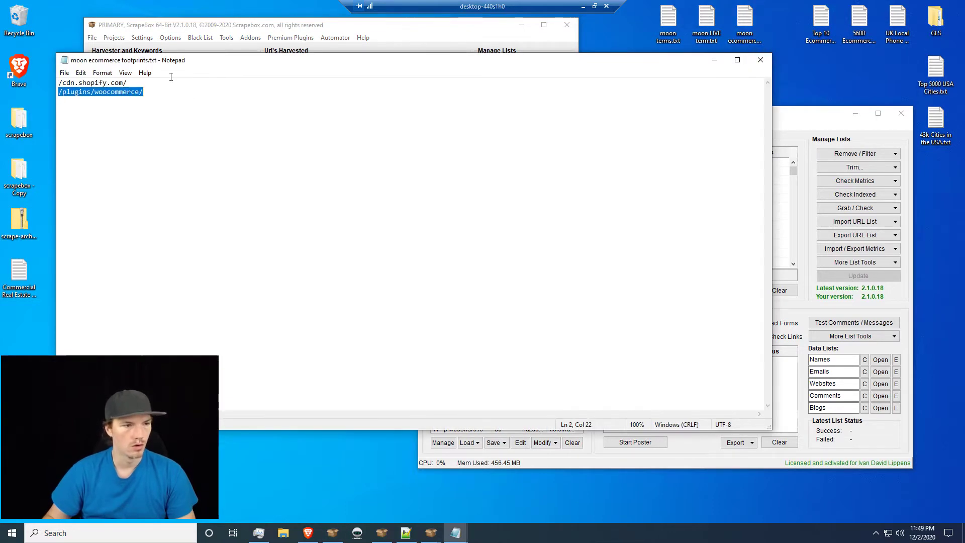
click(760, 59)
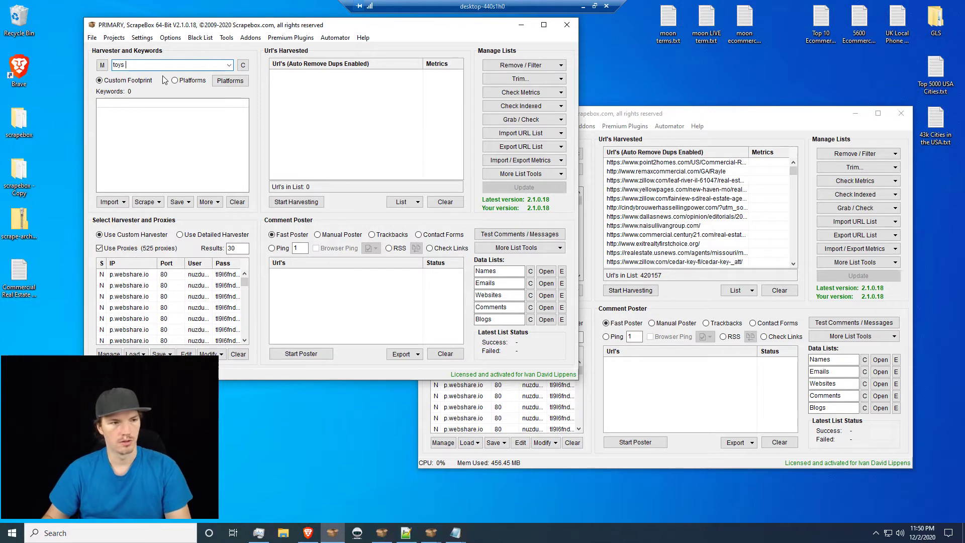
Make the footprint '/plugins/woocommerce/ toys' and load Top 5000 USA Cities.txt as keywords
key(Home)
key(ctrl+v)
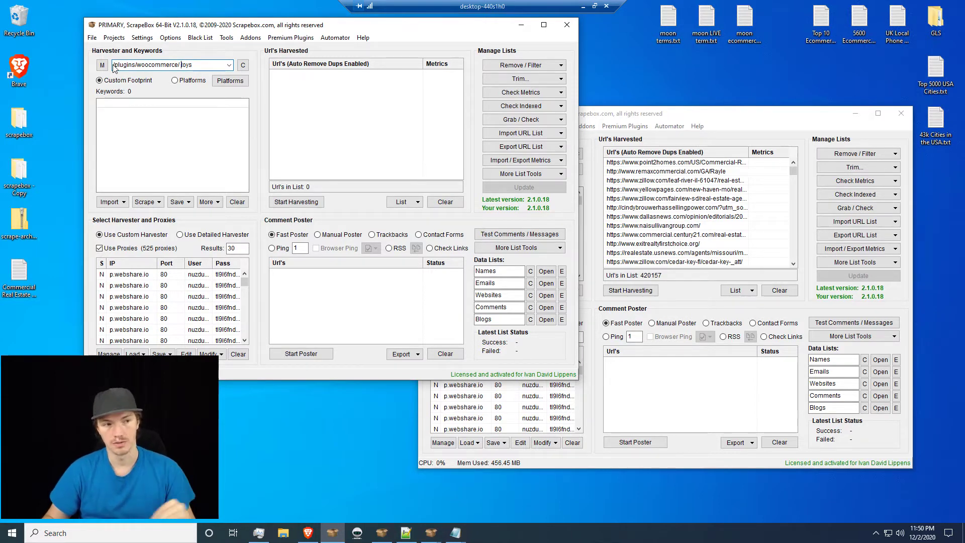
click(178, 66)
text(/)
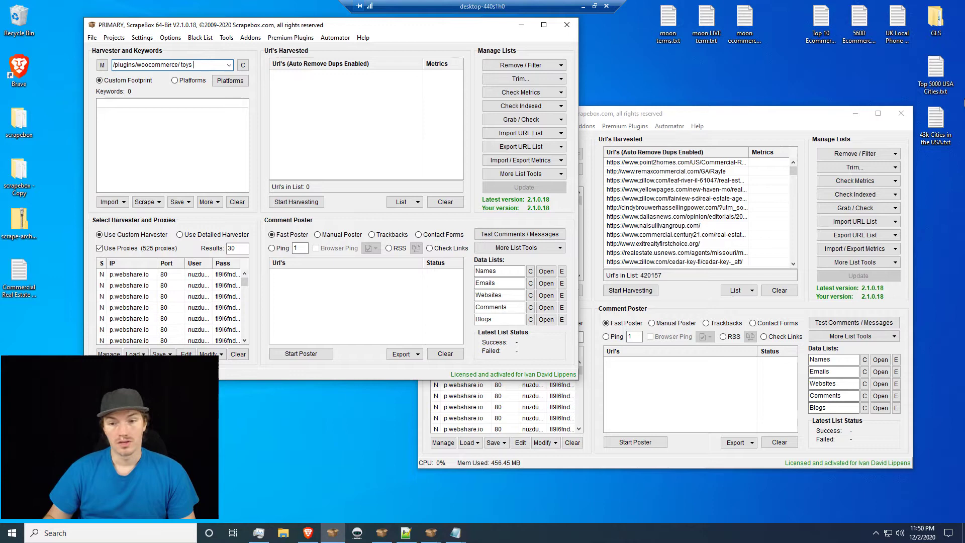
click(194, 65)
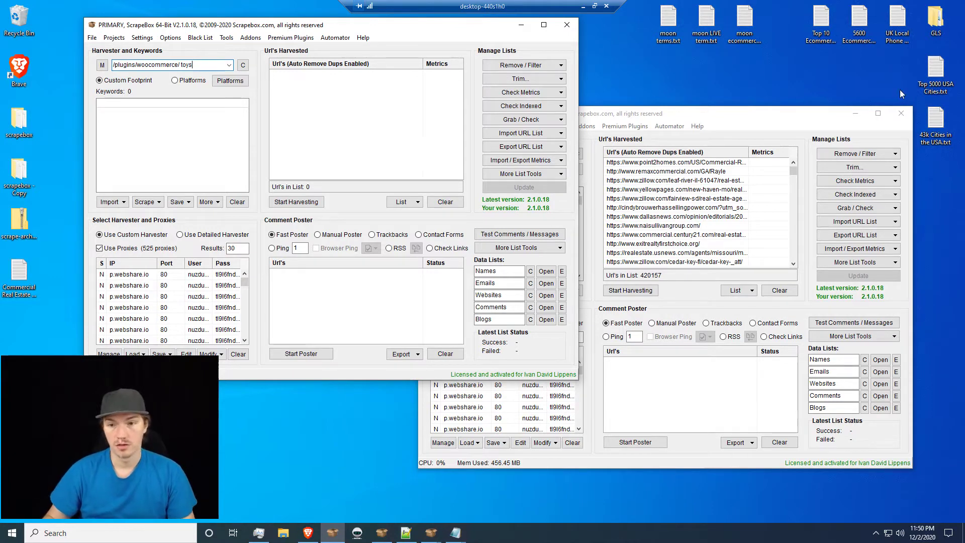
drag(935, 75, 158, 143)
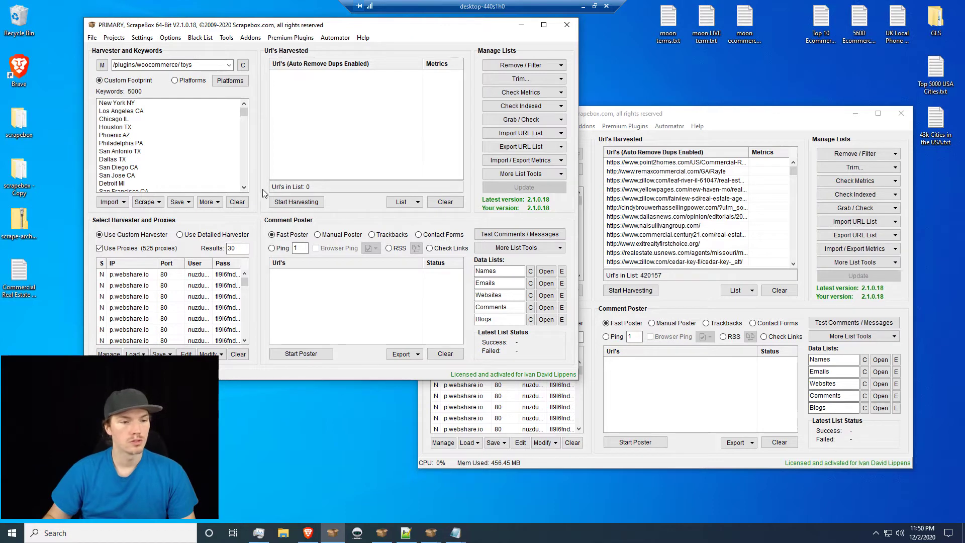
Run a Bing harvest for the toys footprint across all city keywords in the Custom Harvester
click(302, 202)
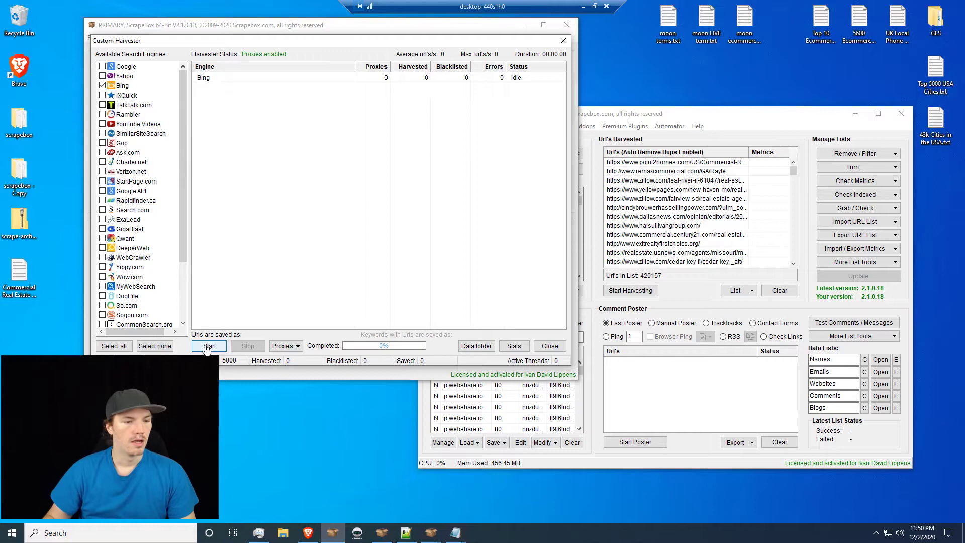
click(209, 347)
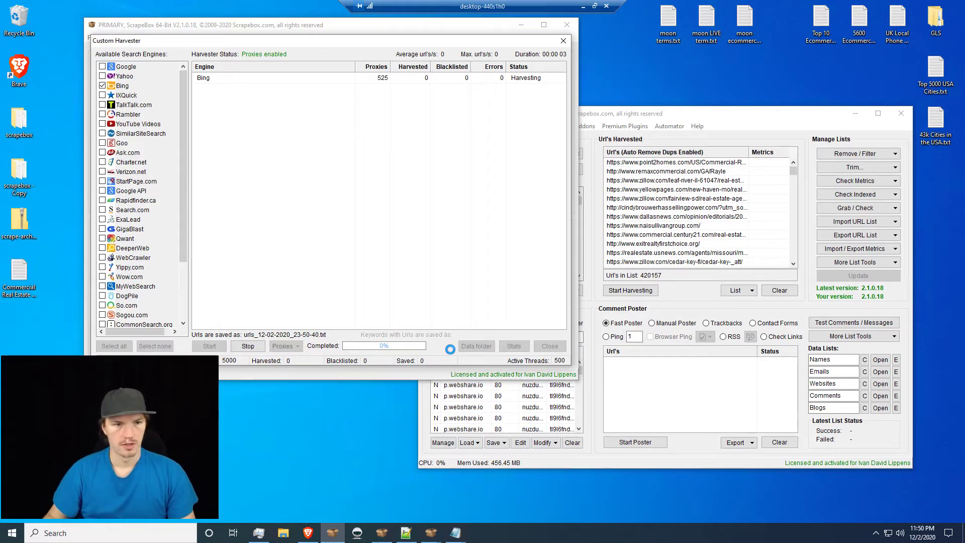
click(595, 7)
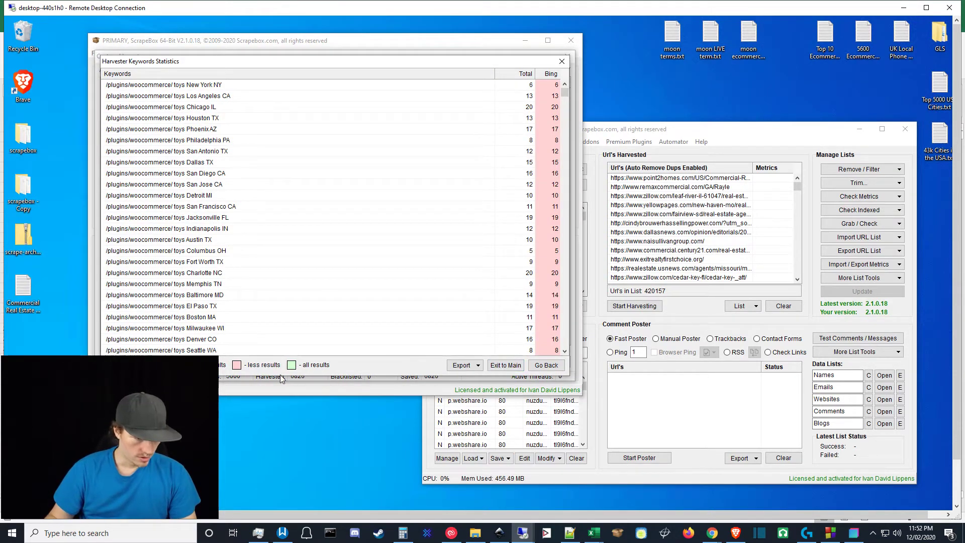
Sort the harvested URLs and remove non-URL and IP-address entries
click(505, 366)
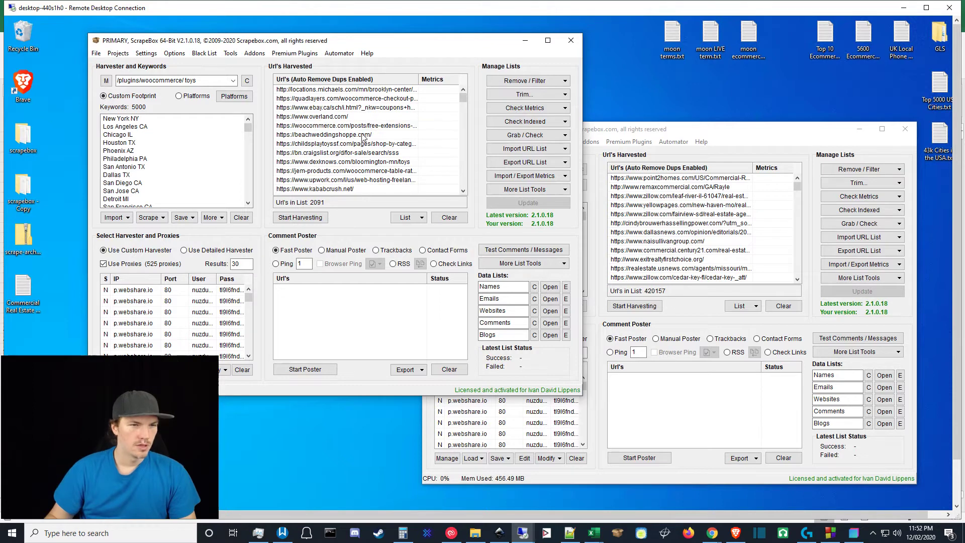
click(369, 80)
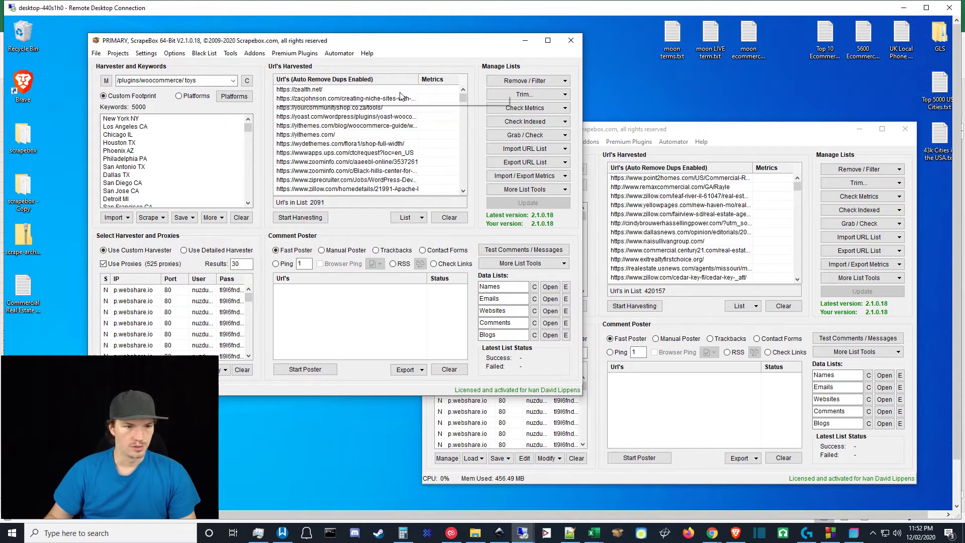
click(391, 80)
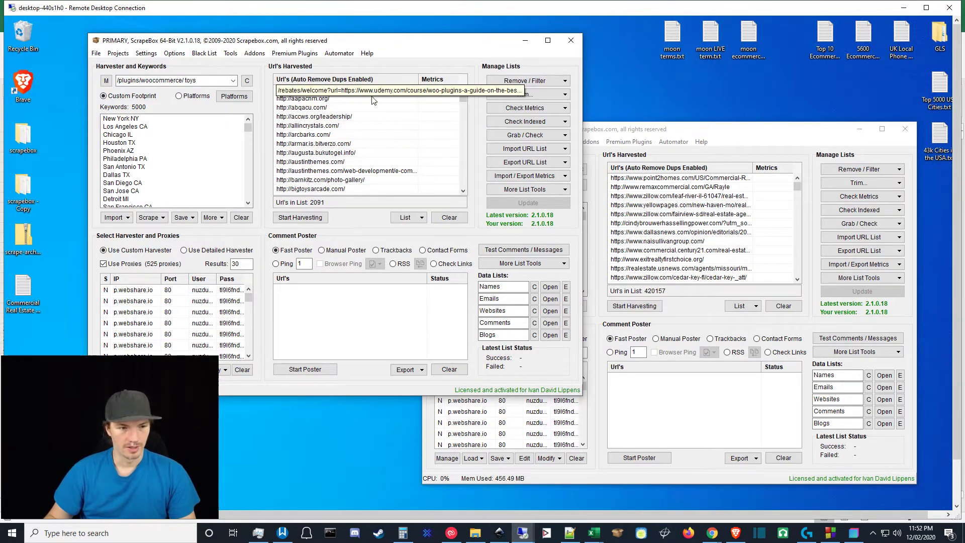
click(396, 80)
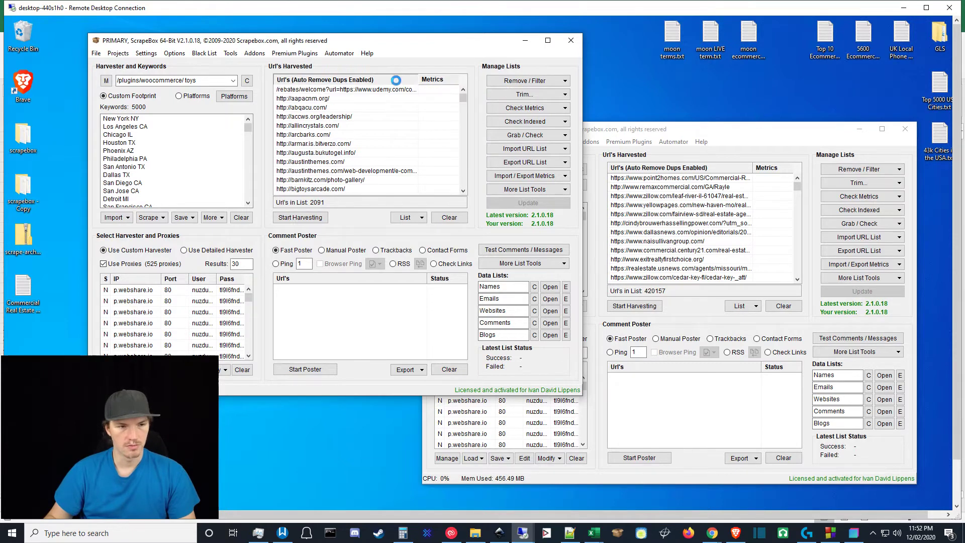
click(536, 81)
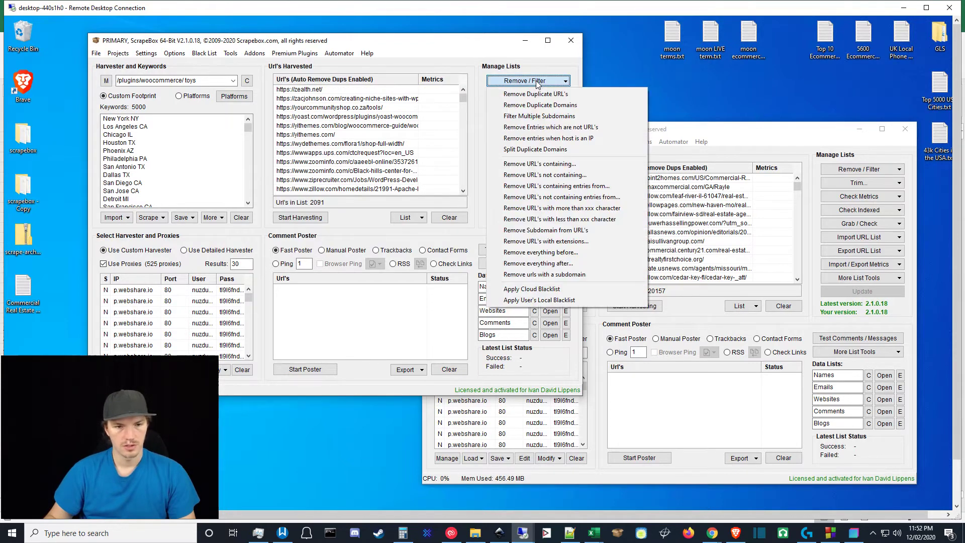
click(558, 130)
click(527, 81)
click(533, 138)
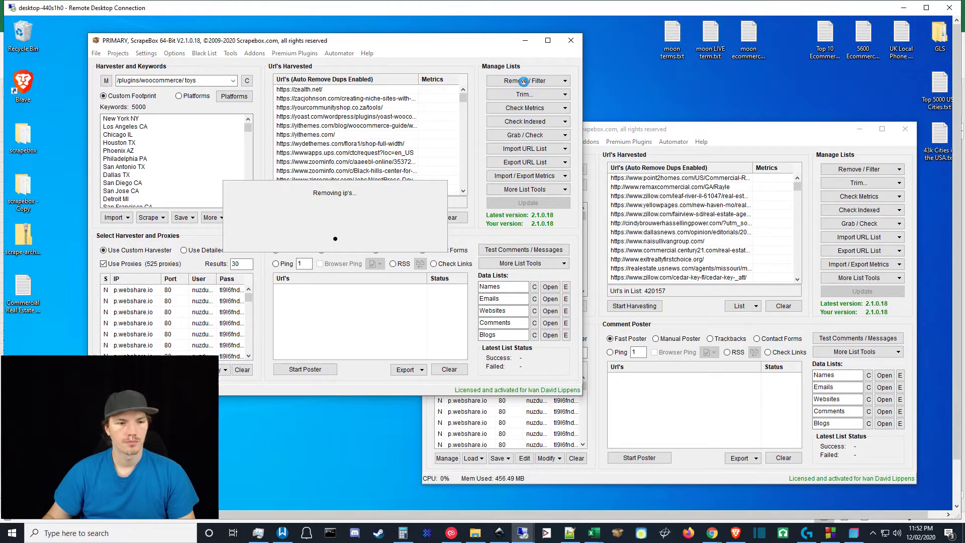
Remove URLs with unwanted file extensions, leaving 2089 URLs
click(525, 84)
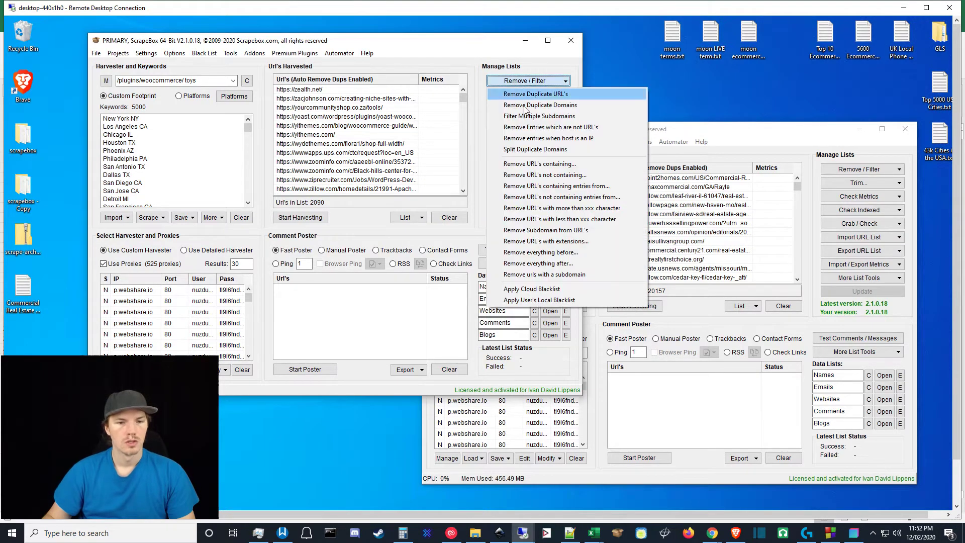
click(545, 242)
click(374, 316)
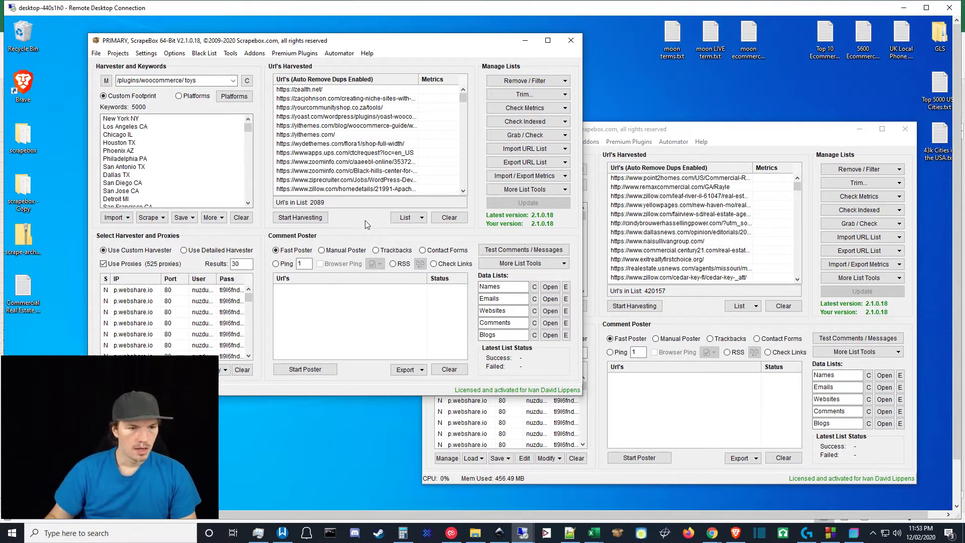
Launch ScrapeBox Page Scanner 64-bit from Addons and open its footprint editor
click(255, 52)
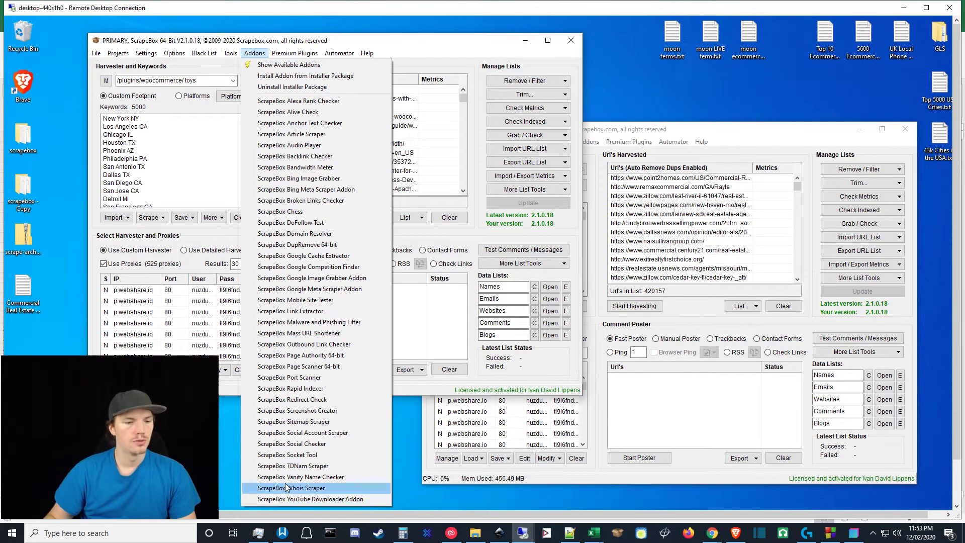
click(295, 367)
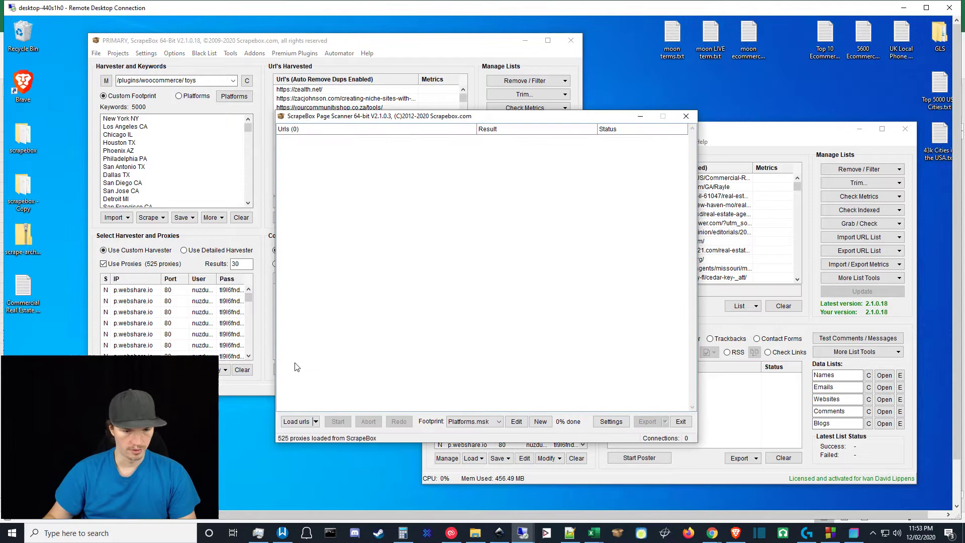
click(515, 422)
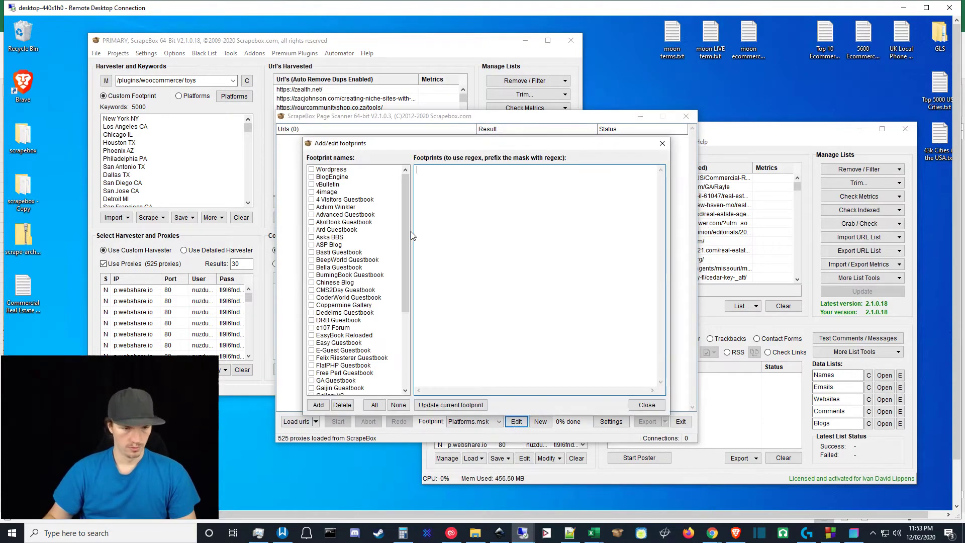
drag(402, 233, 404, 309)
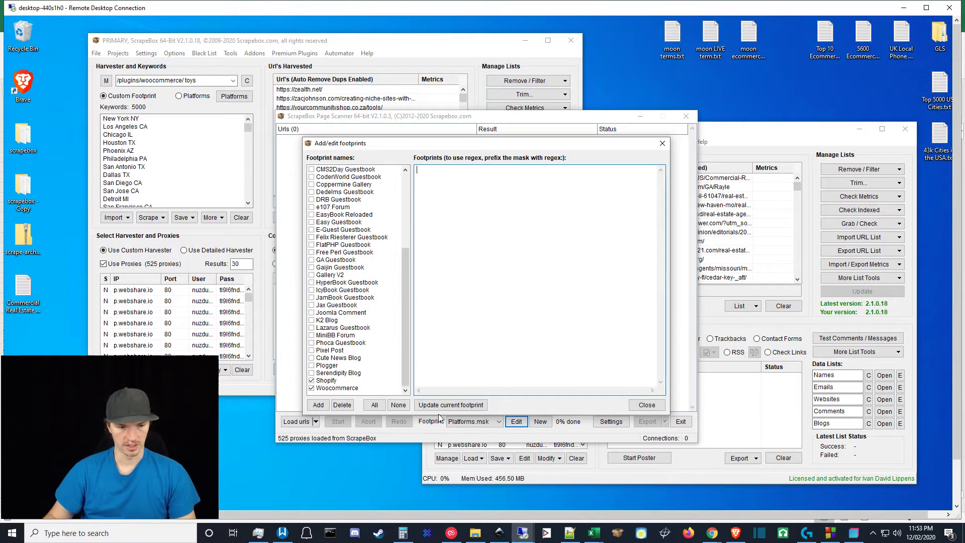
Enable only the Woocommerce footprint /plugins/woocommerce/, leaving Shopify disabled
click(330, 391)
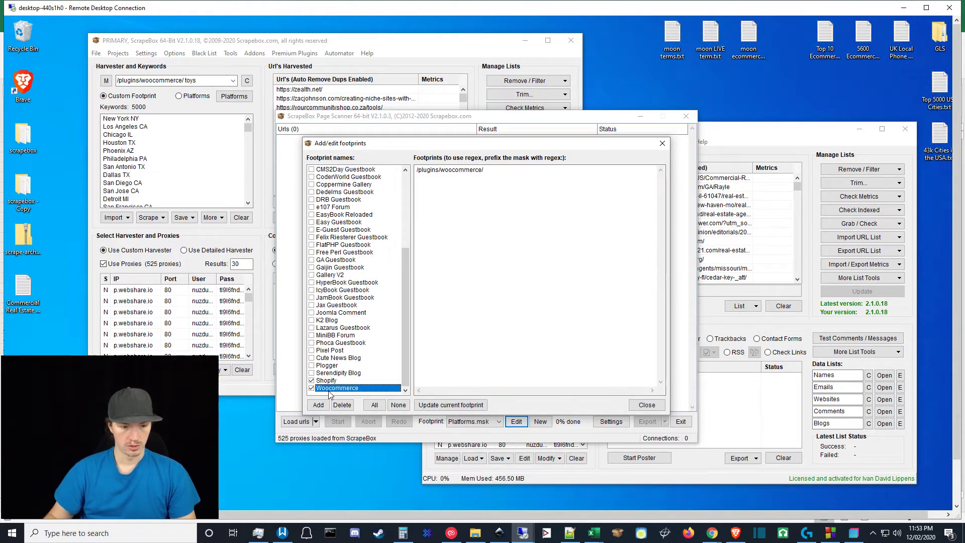
drag(484, 170, 384, 173)
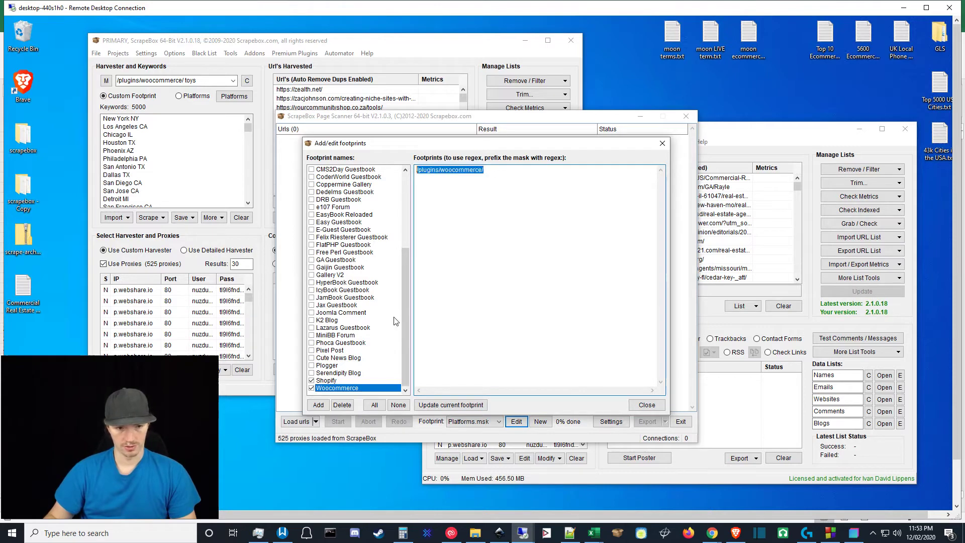
click(317, 380)
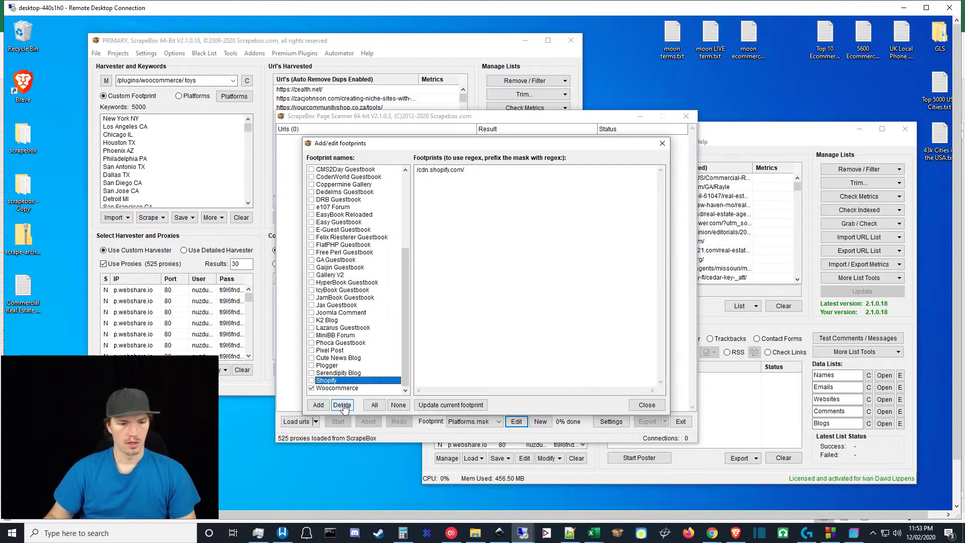
click(335, 389)
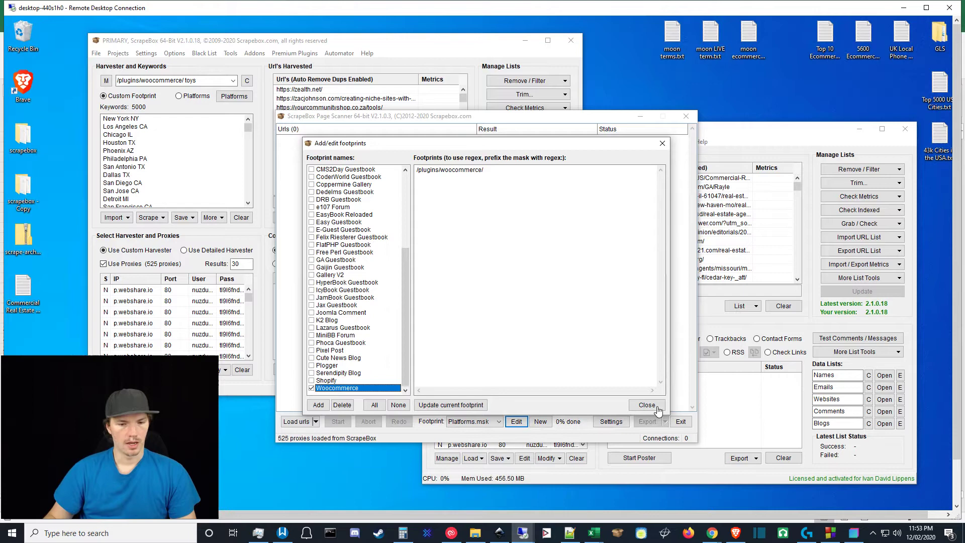
click(398, 405)
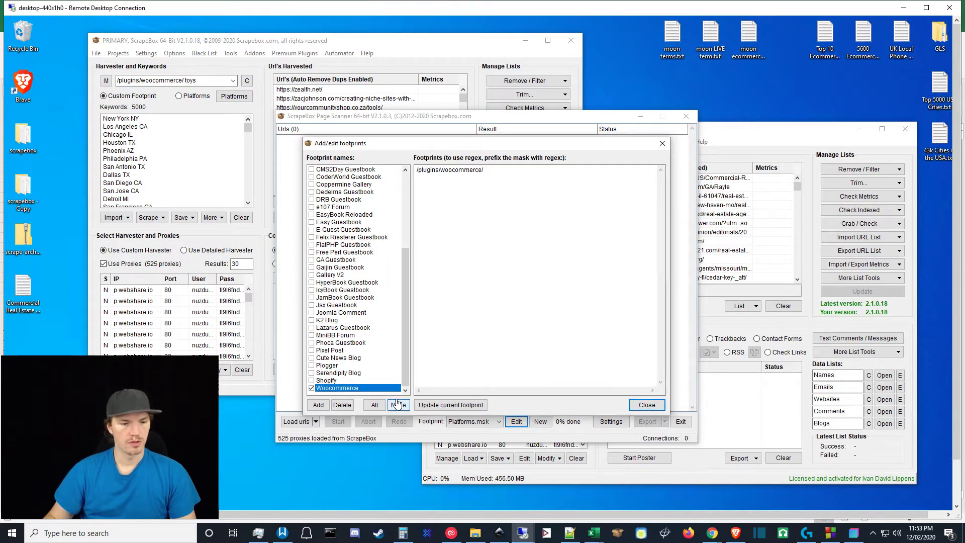
click(311, 388)
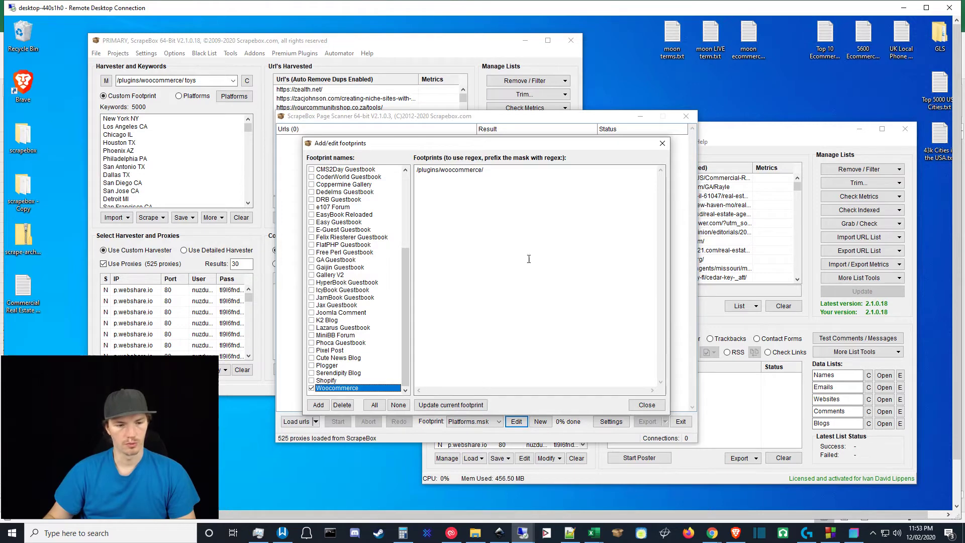
Load the 2089 harvester URLs into the Page Scanner and confirm 200 connections in Settings
click(647, 405)
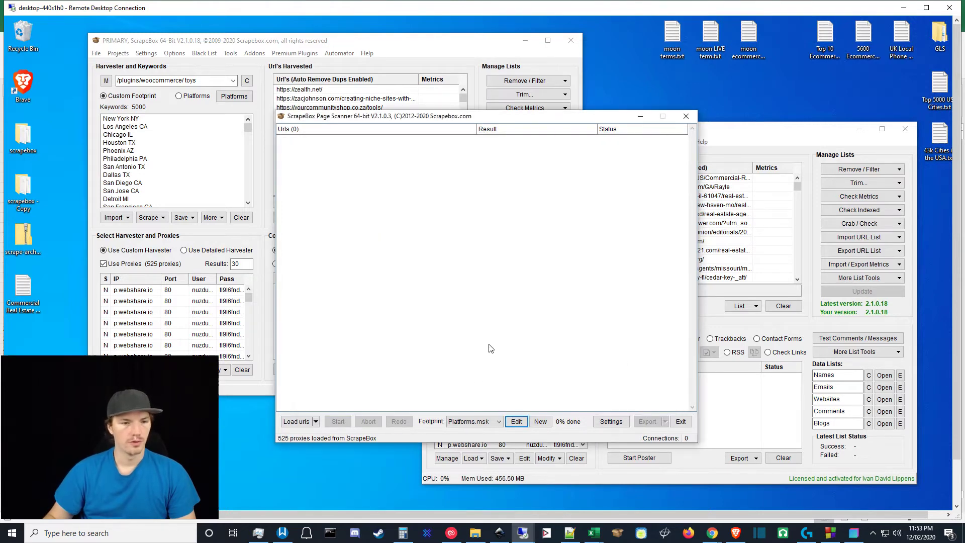
click(315, 421)
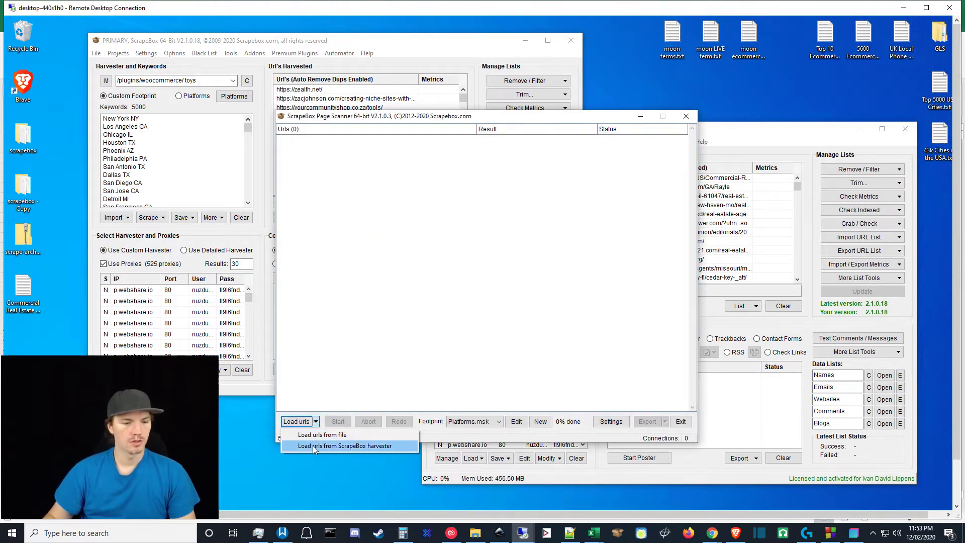
click(313, 446)
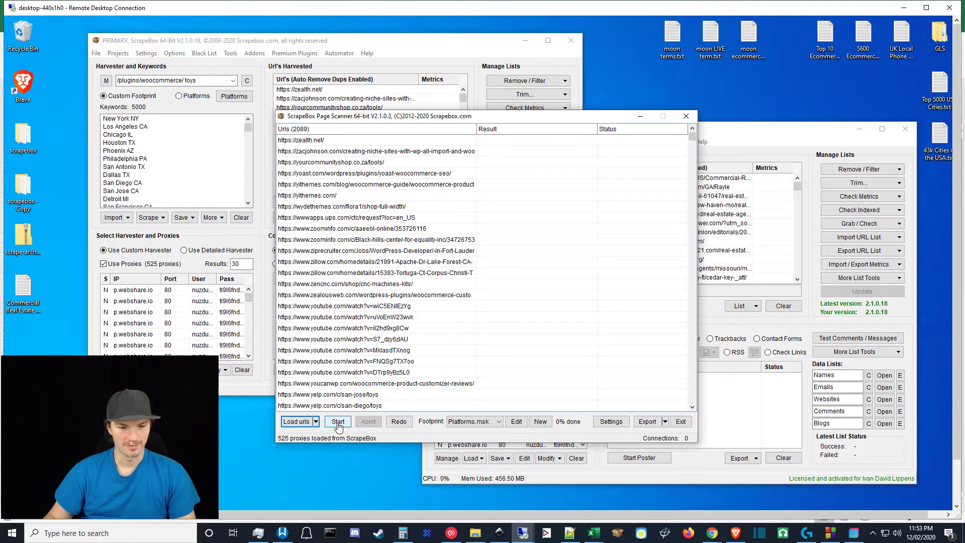
click(343, 426)
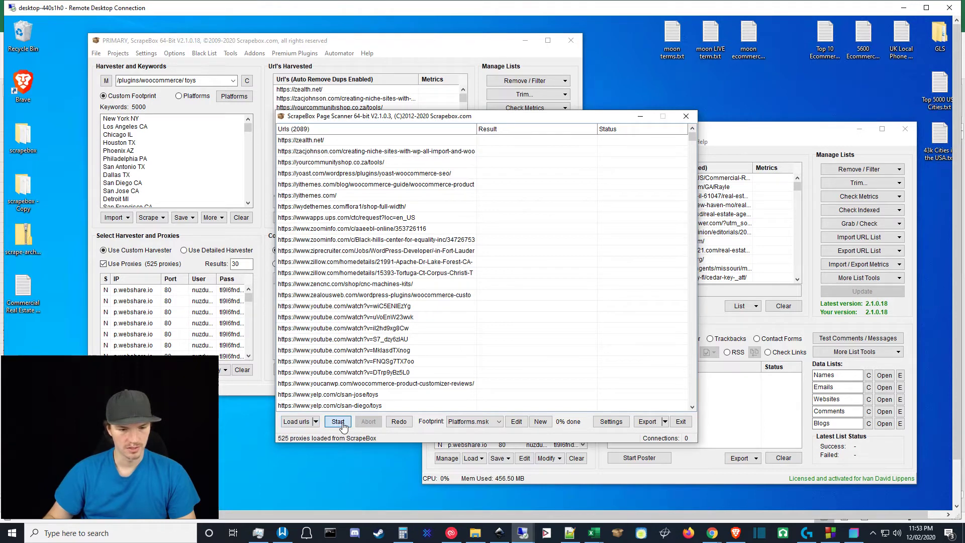
click(612, 422)
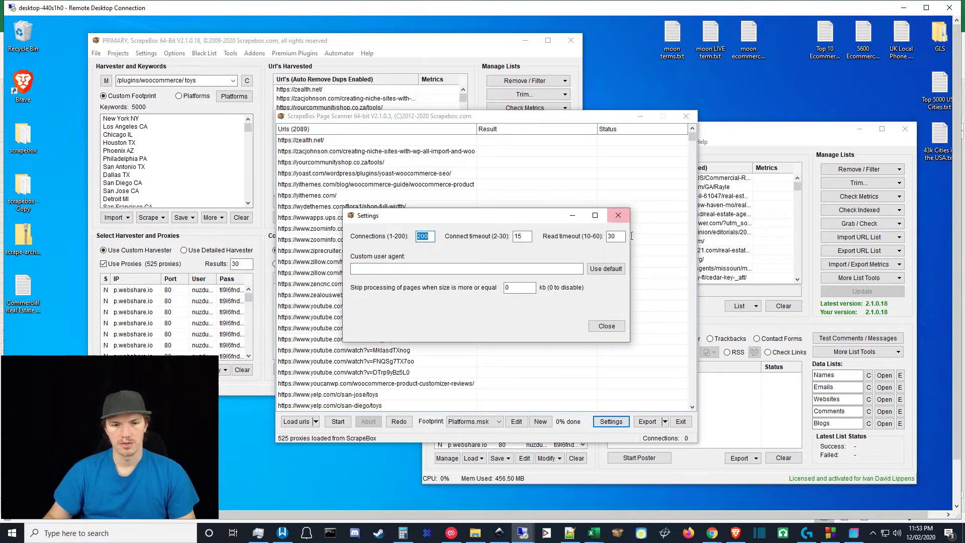
click(607, 327)
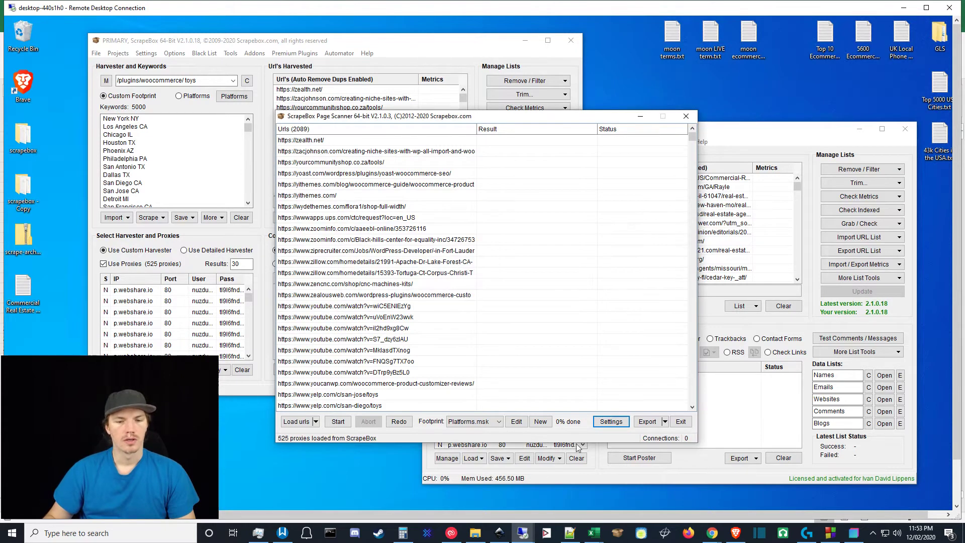
Start scanning the 2089 URLs for Woocommerce and scroll the results as matches appear
click(338, 421)
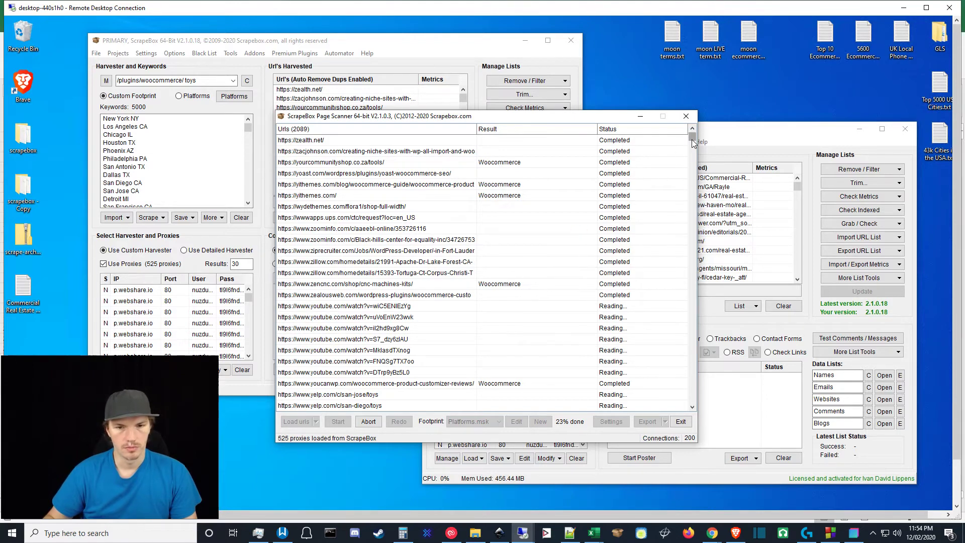
drag(692, 140, 690, 156)
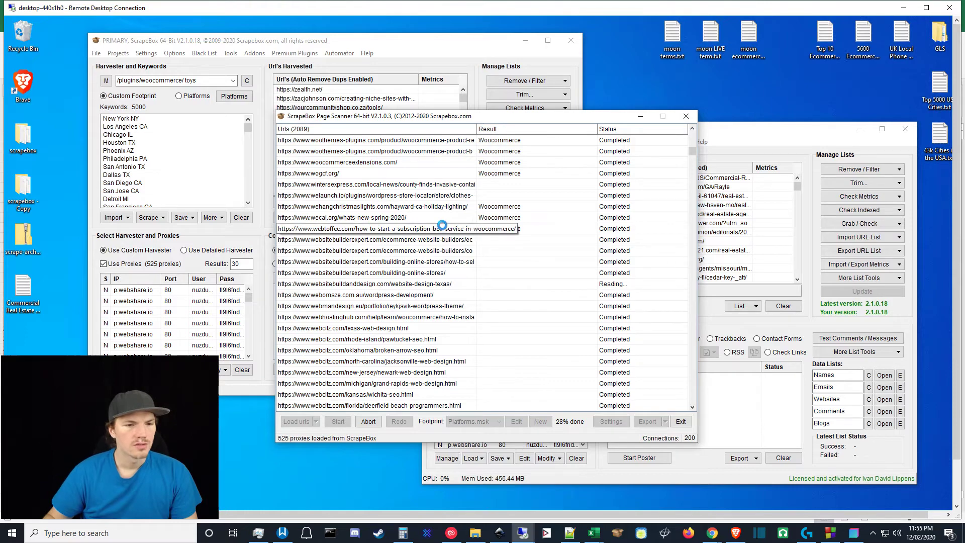
Let the scan reach 100%, scrolling down the results to review flagged Woocommerce sites
scroll(570, 354, down, 8)
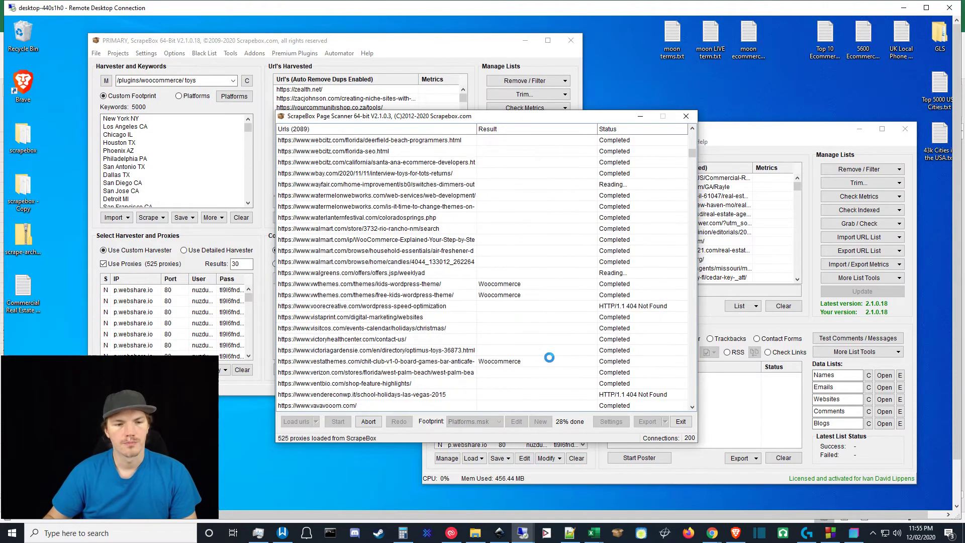
scroll(455, 311, down, 4)
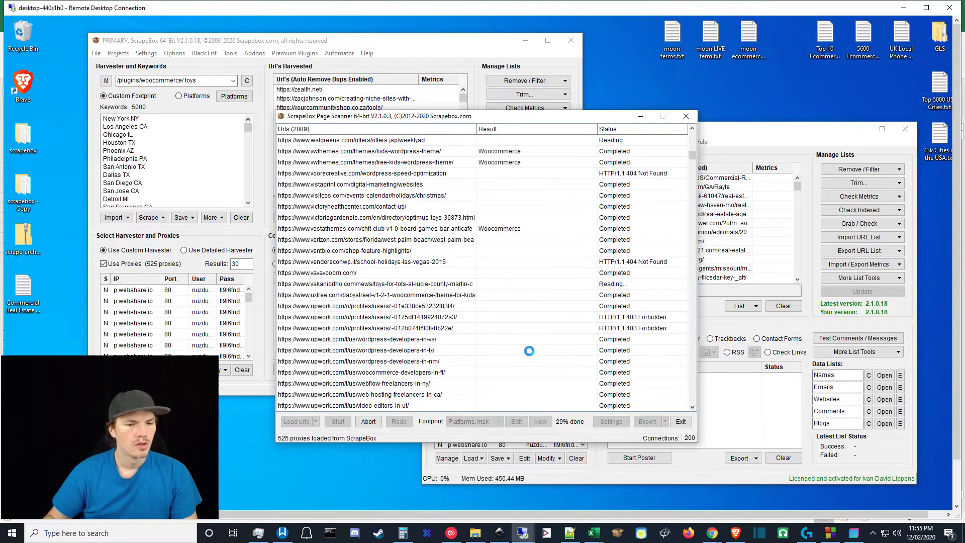
scroll(472, 272, down, 5)
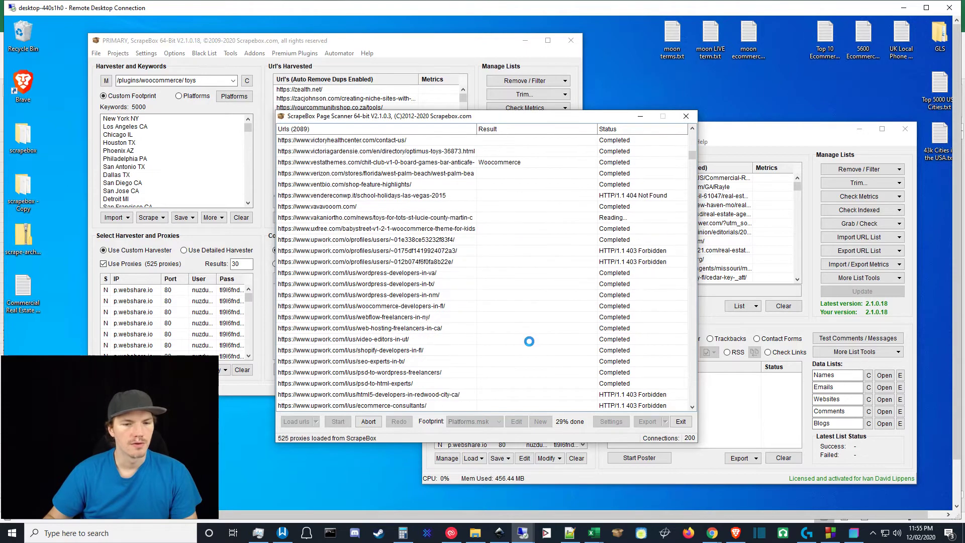
scroll(529, 342, down, 8)
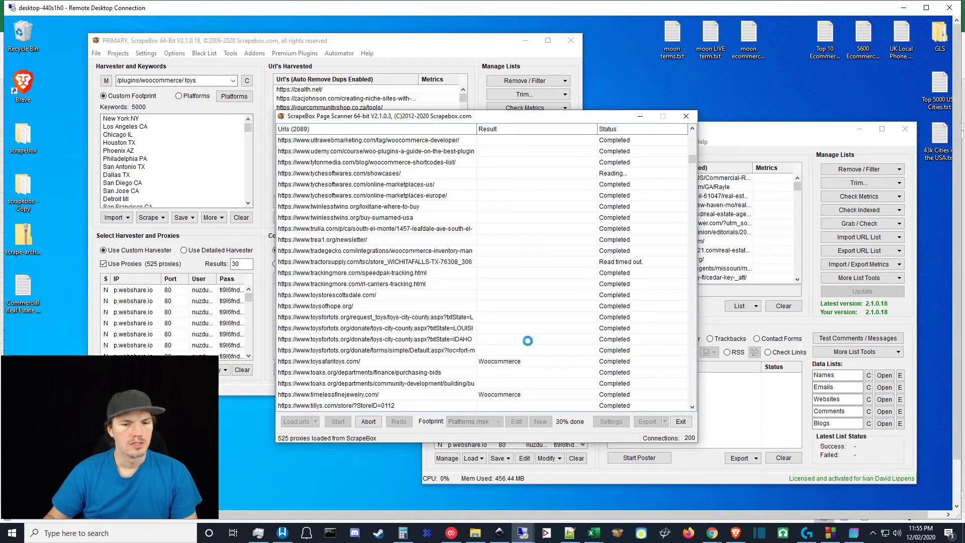
scroll(527, 341, down, 3)
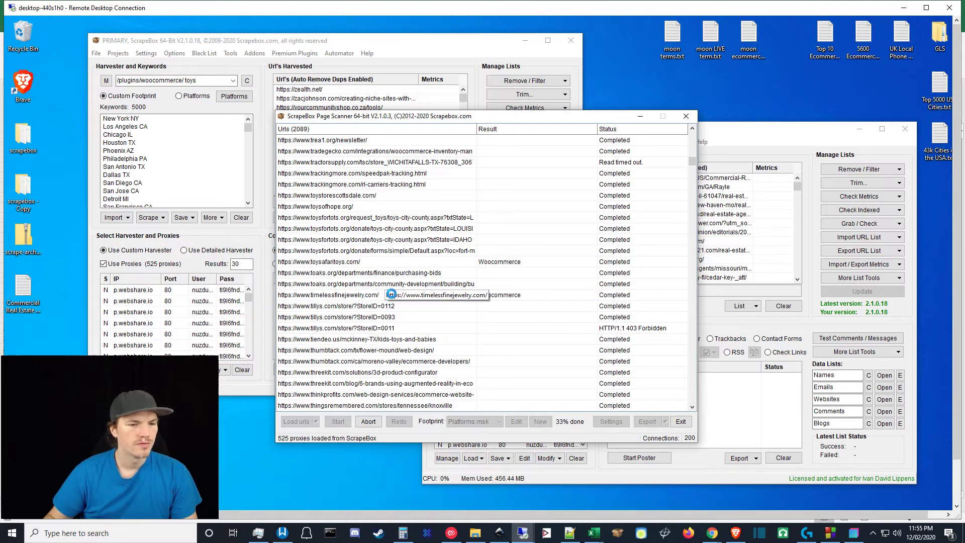
scroll(528, 336, down, 10)
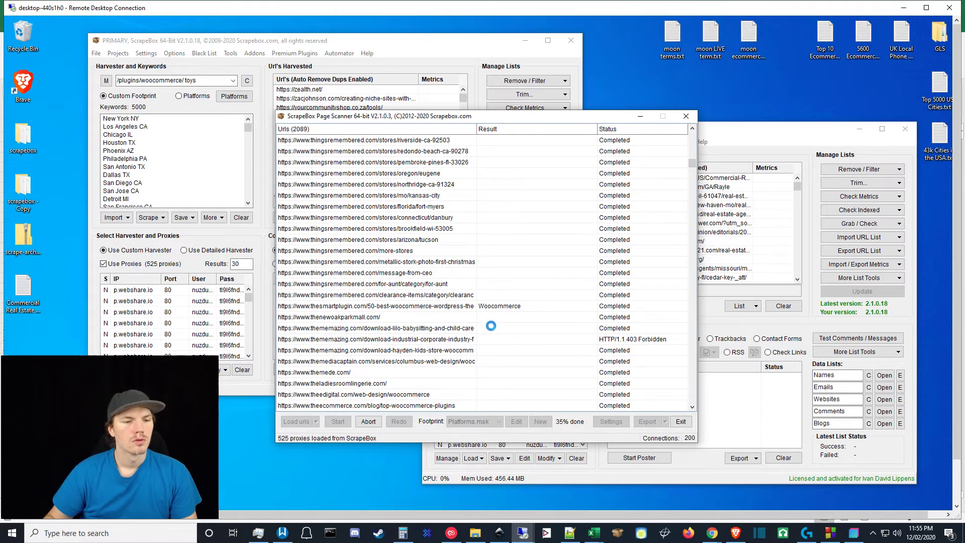
scroll(491, 326, down, 5)
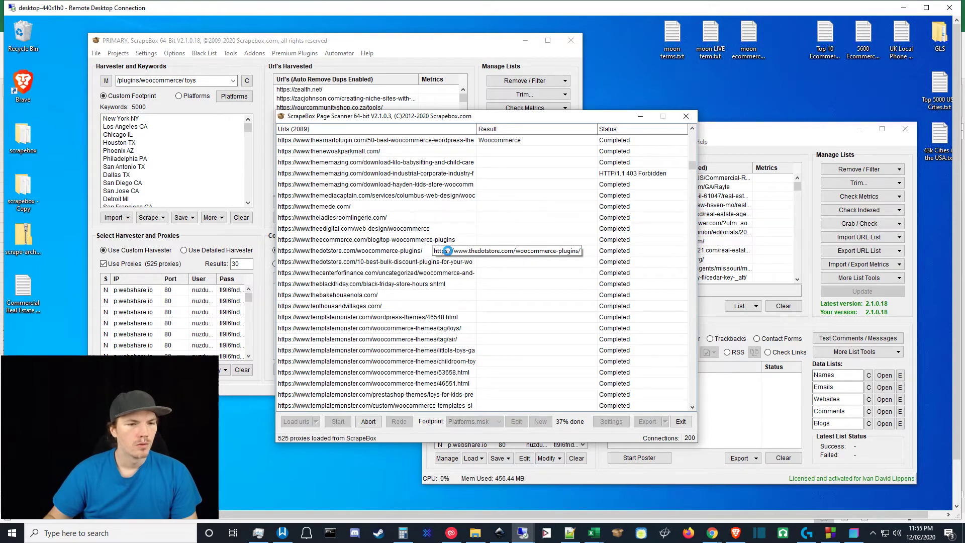
scroll(511, 287, down, 8)
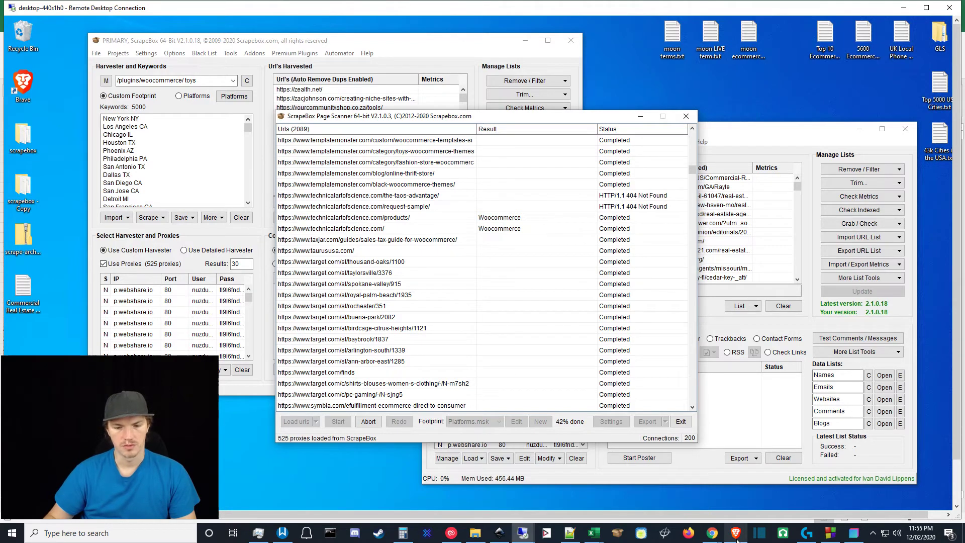
mouse_move(737, 540)
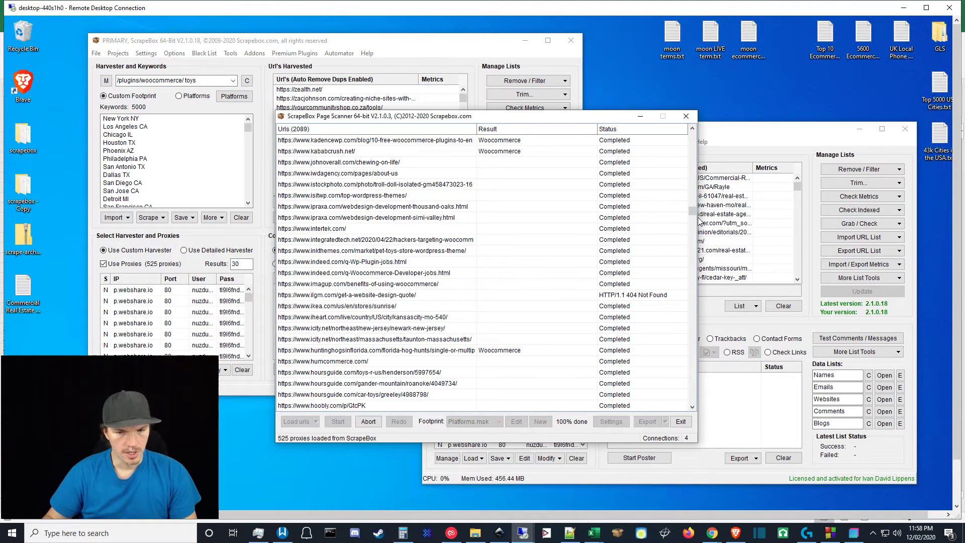
Scroll the scanner results and abort the running page scan
drag(693, 213, 693, 258)
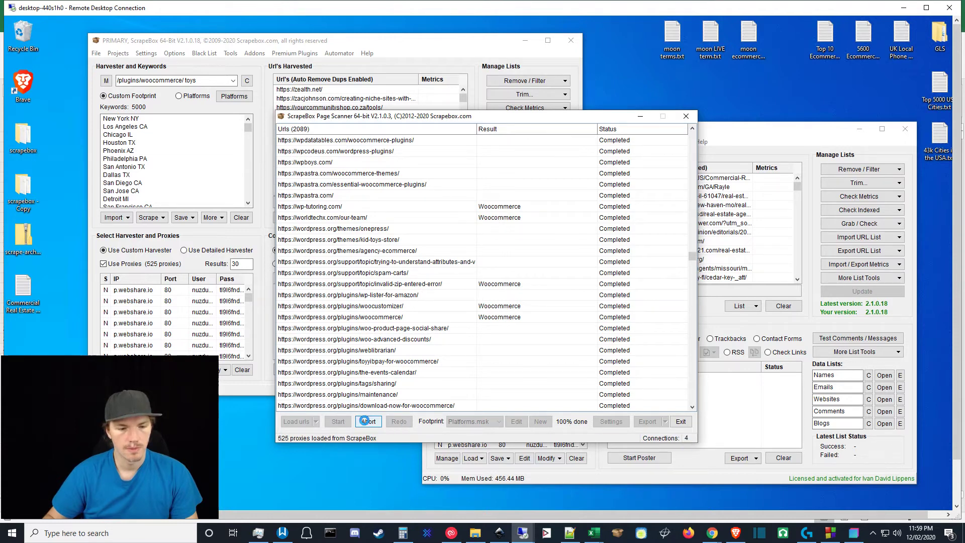
click(367, 422)
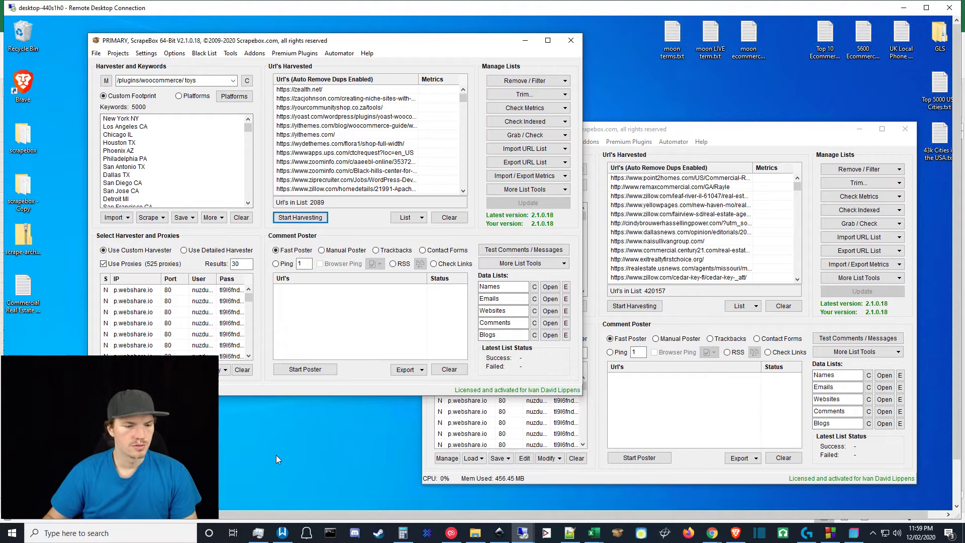
click(927, 7)
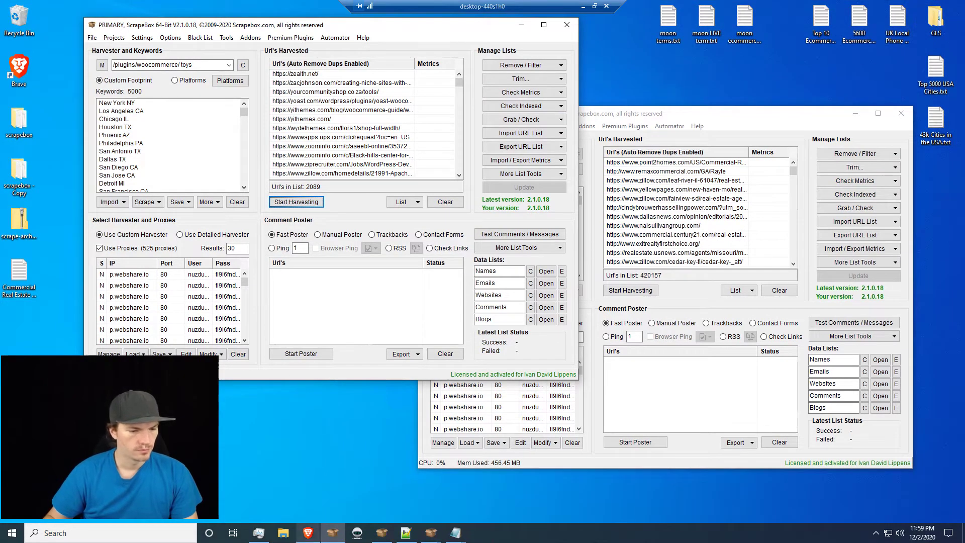
click(259, 534)
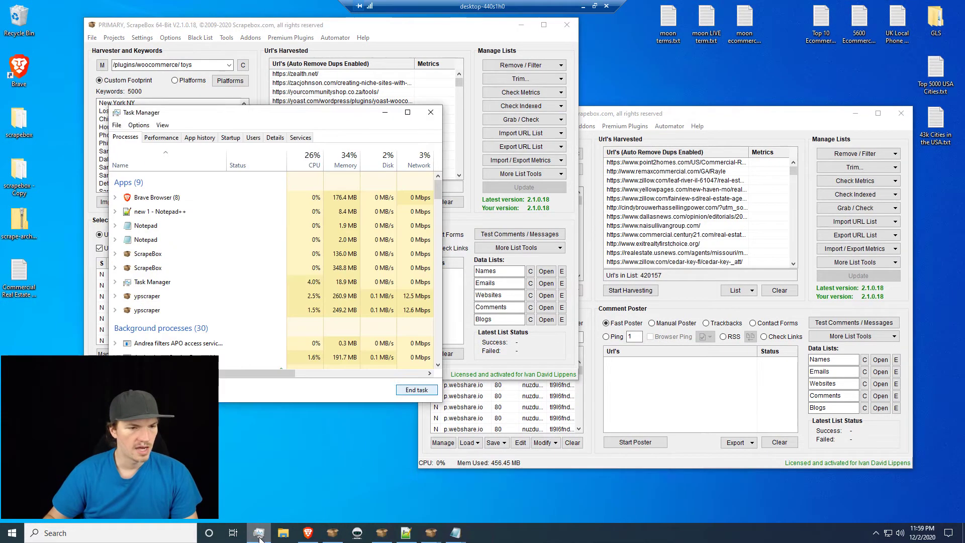
click(386, 113)
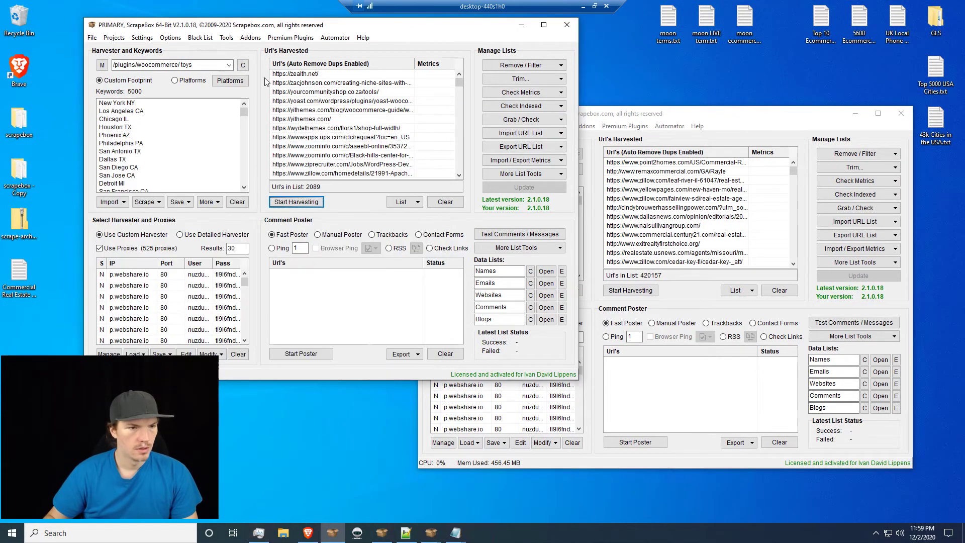
click(250, 39)
click(300, 354)
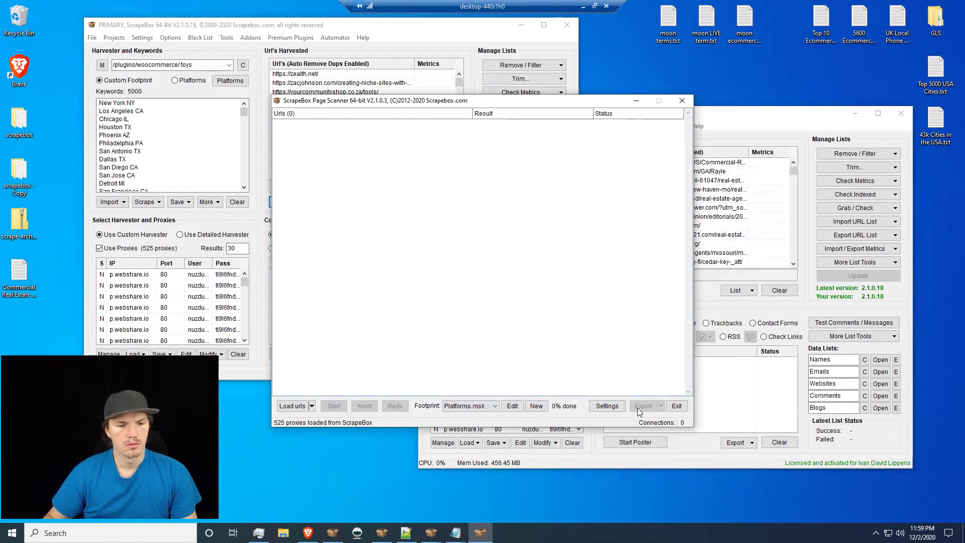
click(682, 411)
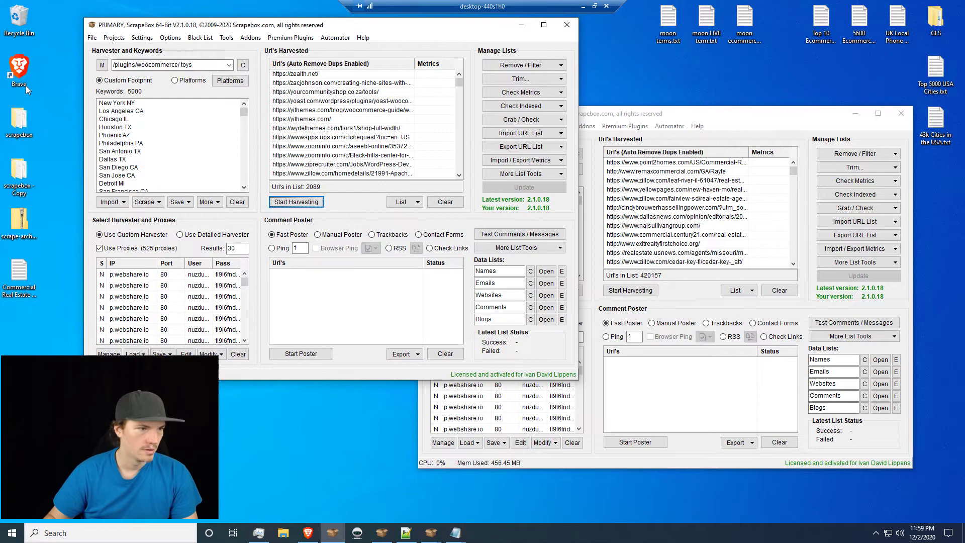
Move 20201202_235355.txt from scrapebox\Addon_Sessions\PageScannerData to the desktop and close Explorer
double_click(19, 121)
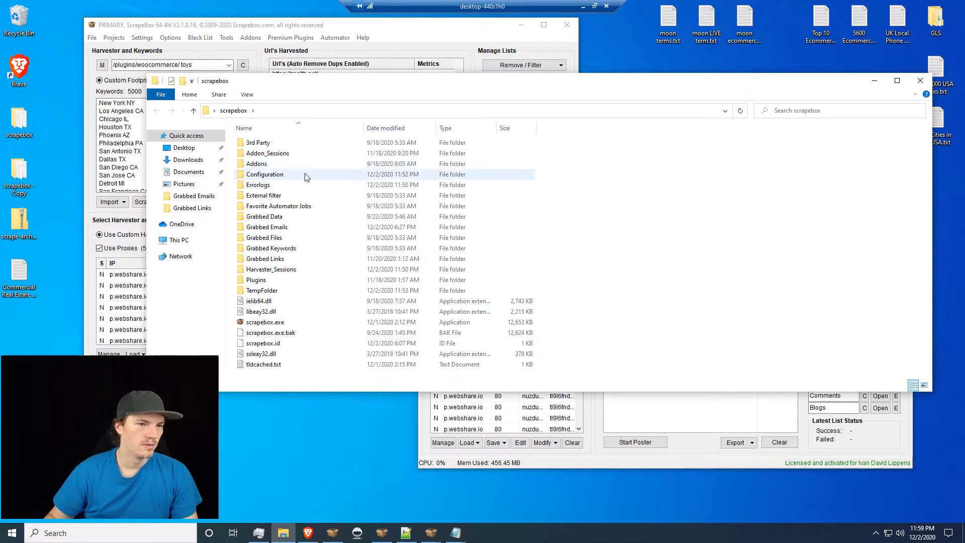
double_click(272, 153)
double_click(276, 165)
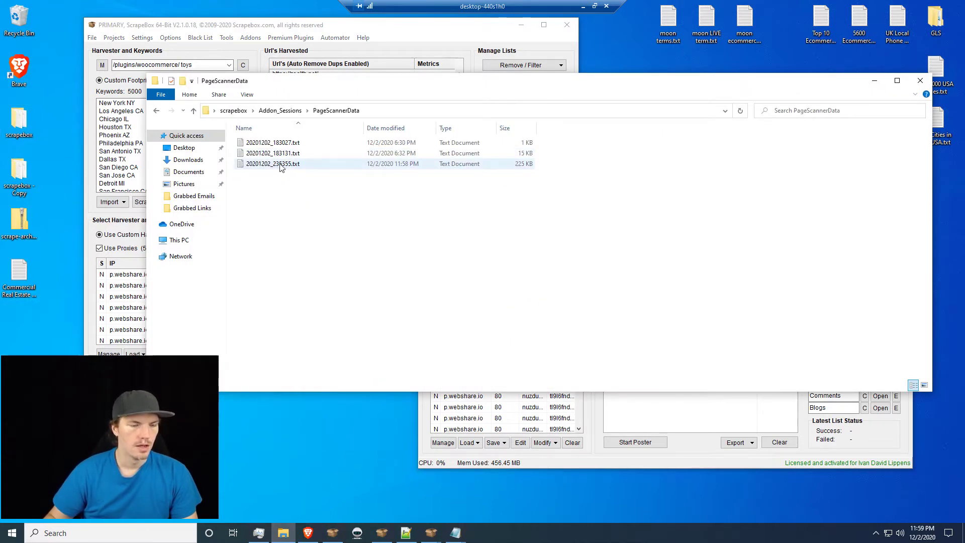
drag(280, 168, 357, 479)
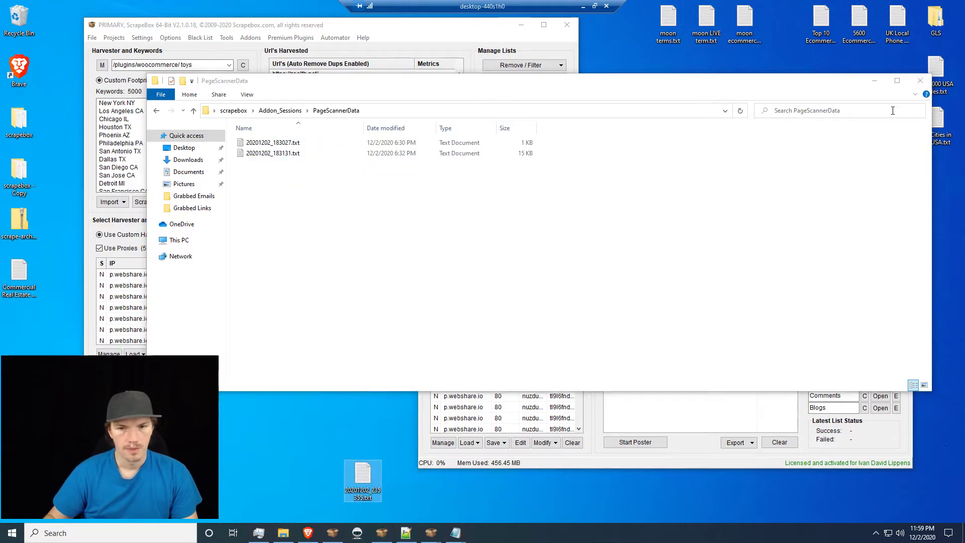
key(alt+F4)
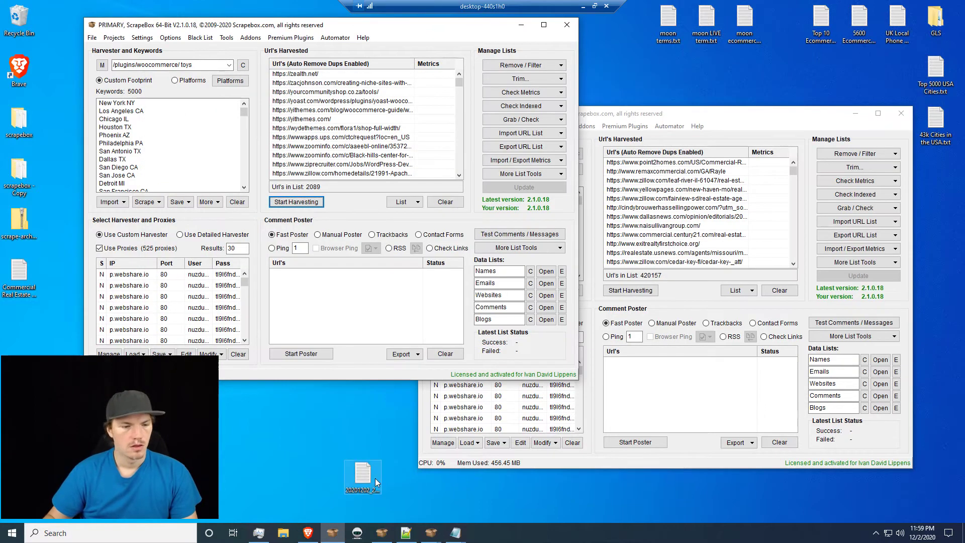
Clear the harvested URL list and begin a woocommerce filter, then cancel it
click(450, 202)
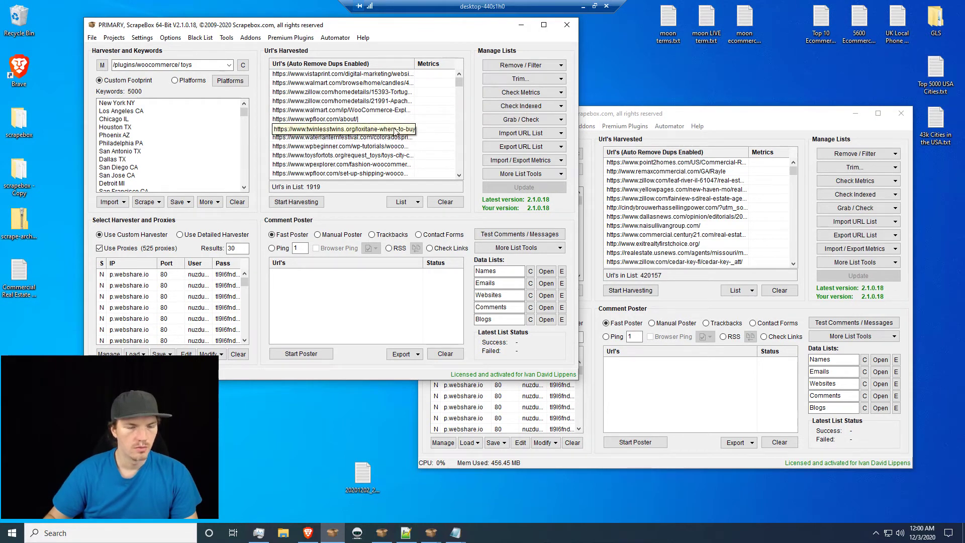
click(515, 65)
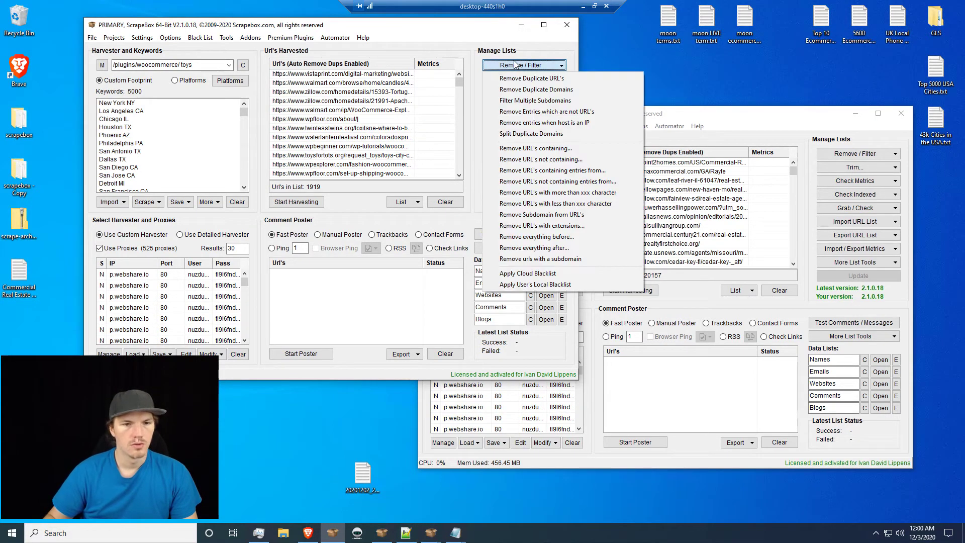
click(542, 160)
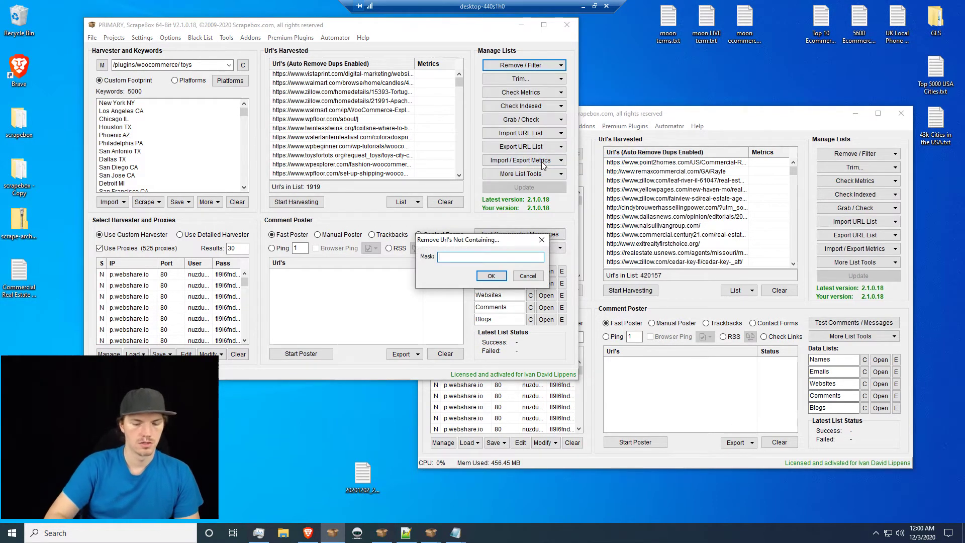
text(woo)
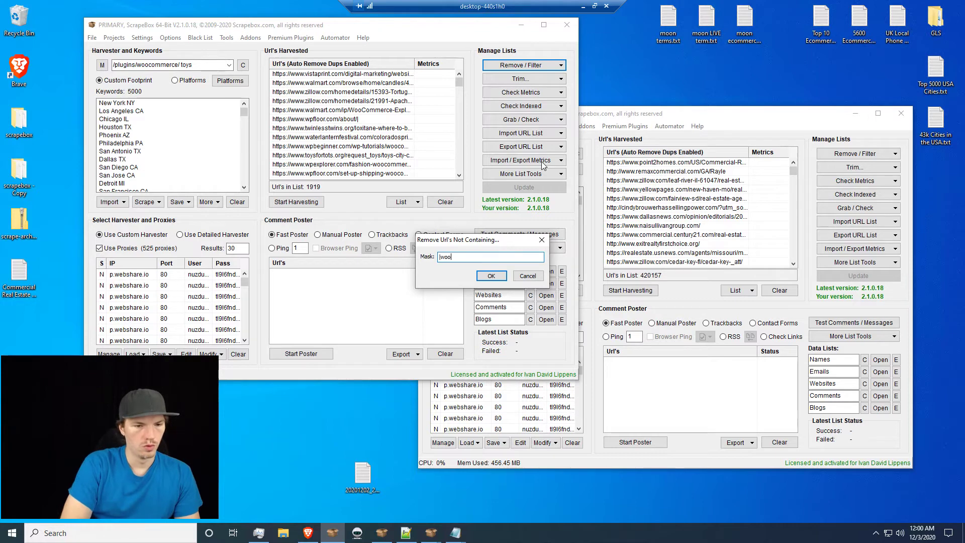
text(commerce)
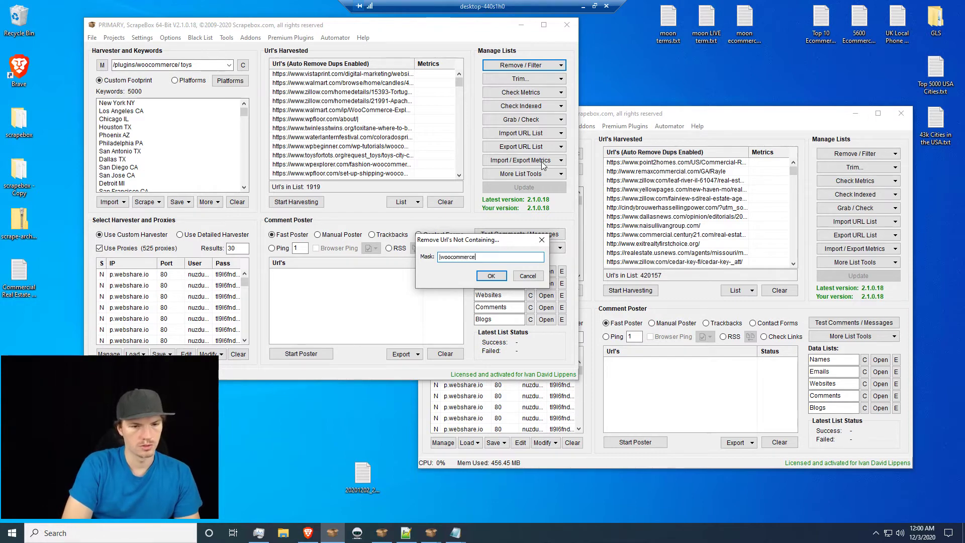
click(536, 280)
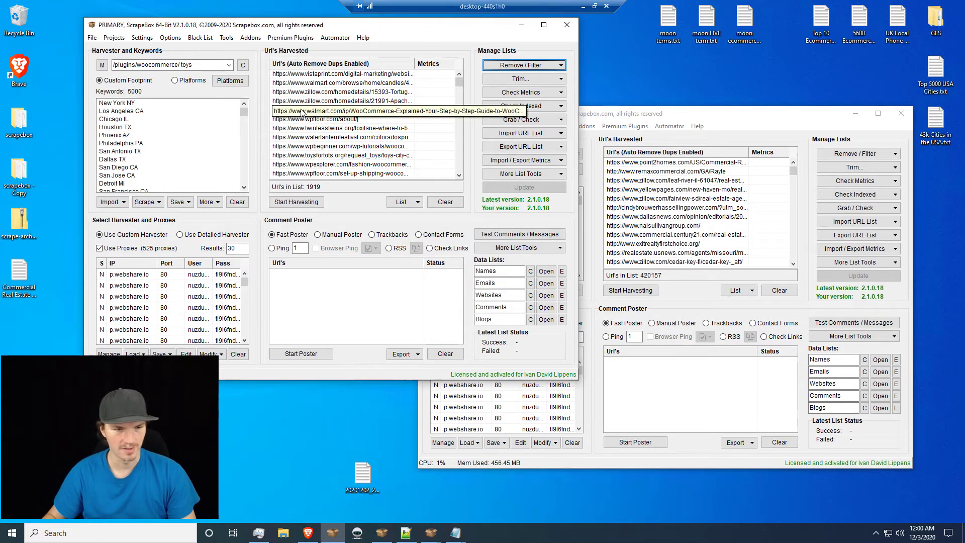
right_click(302, 110)
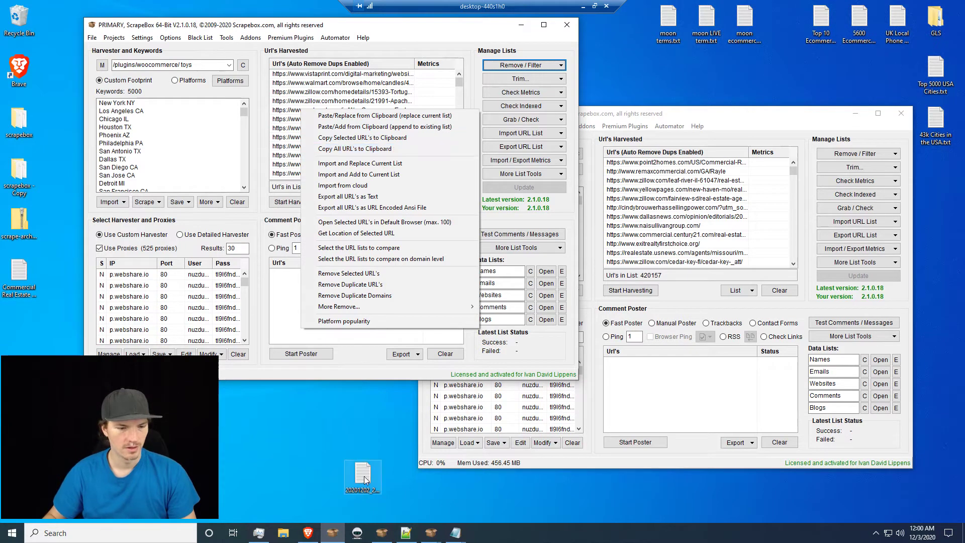
click(517, 51)
Remove every URL not containing 'woocommerce', leaving 467 URLs
click(522, 64)
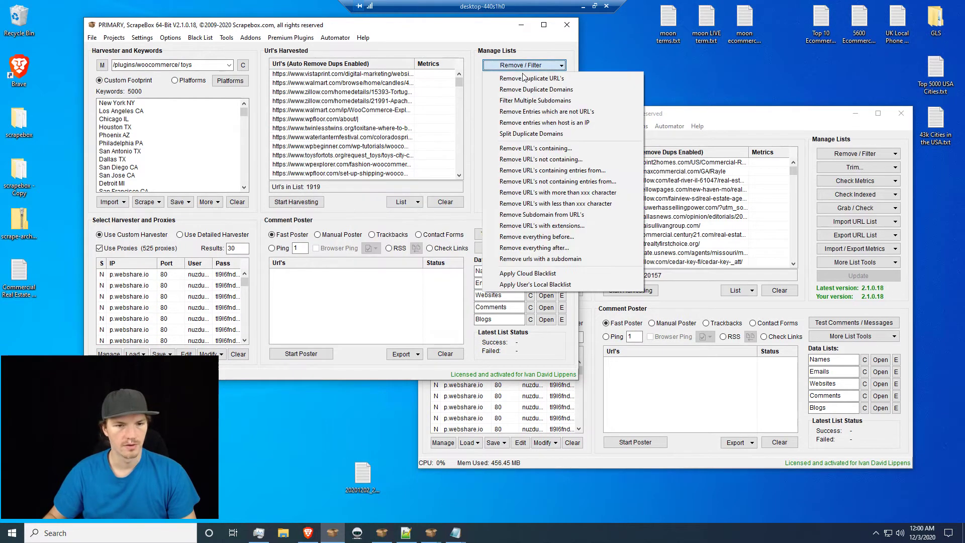
click(535, 161)
text(woocommerce)
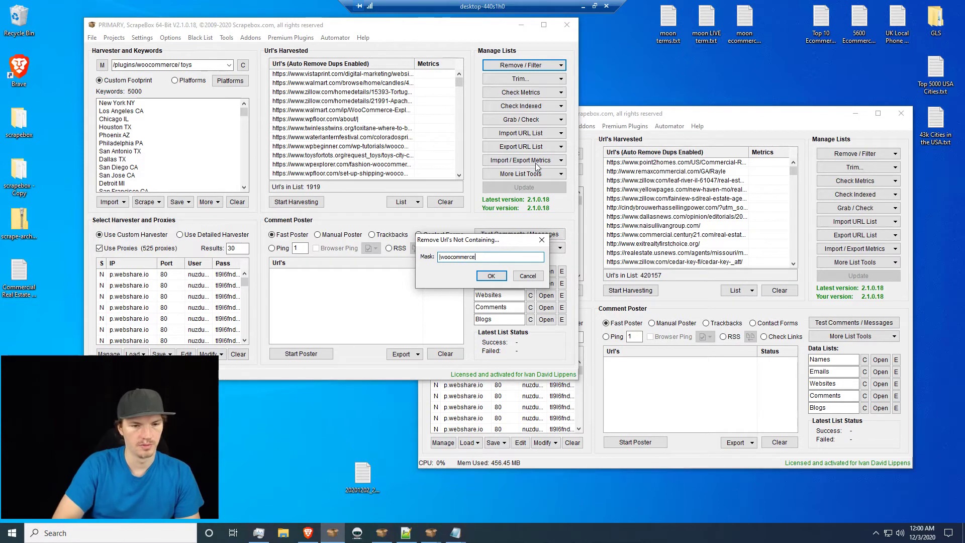
key(Return)
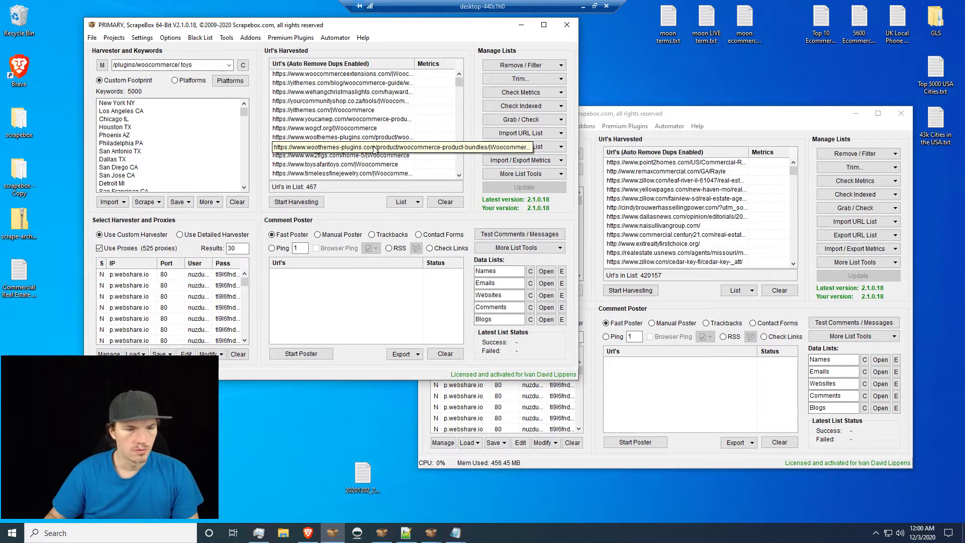
Remove duplicate URLs from the harvested list
right_click(356, 127)
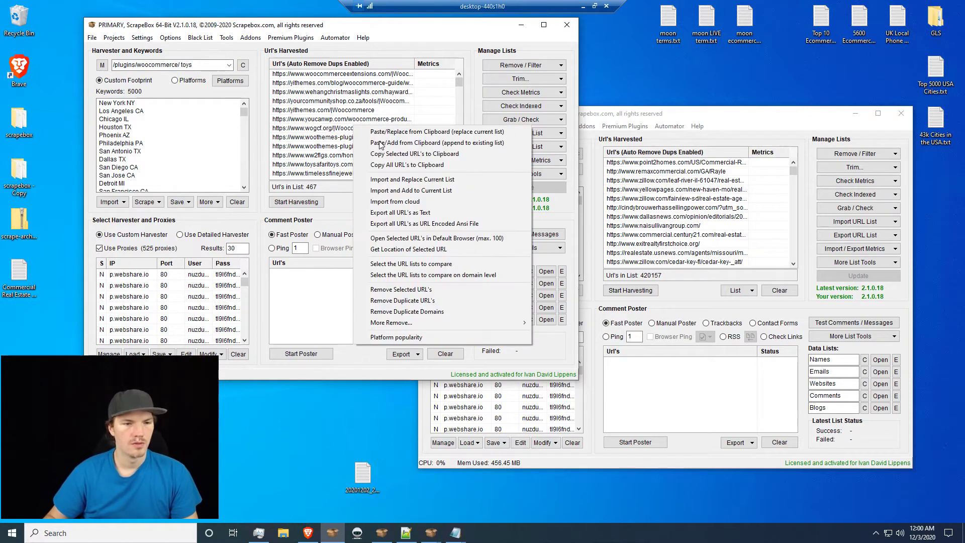
click(513, 65)
click(520, 77)
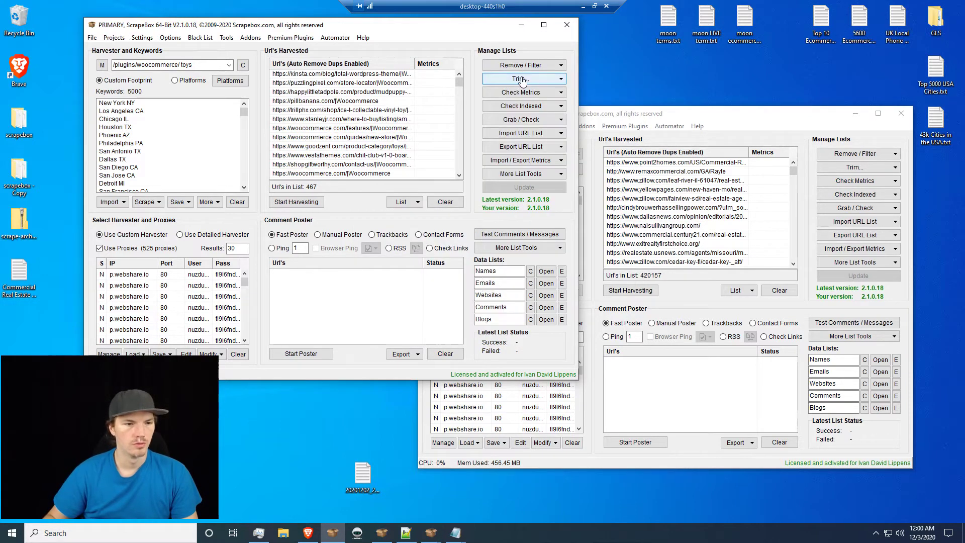
right_click(304, 134)
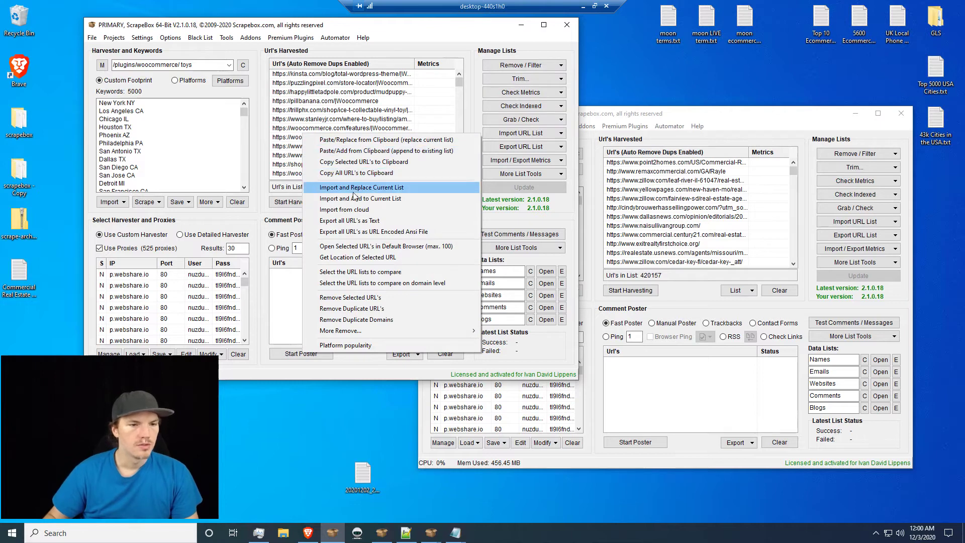
Copy the remaining URLs and close Notepad++'s new 2, 3 and 4 tabs without saving
click(352, 173)
click(405, 534)
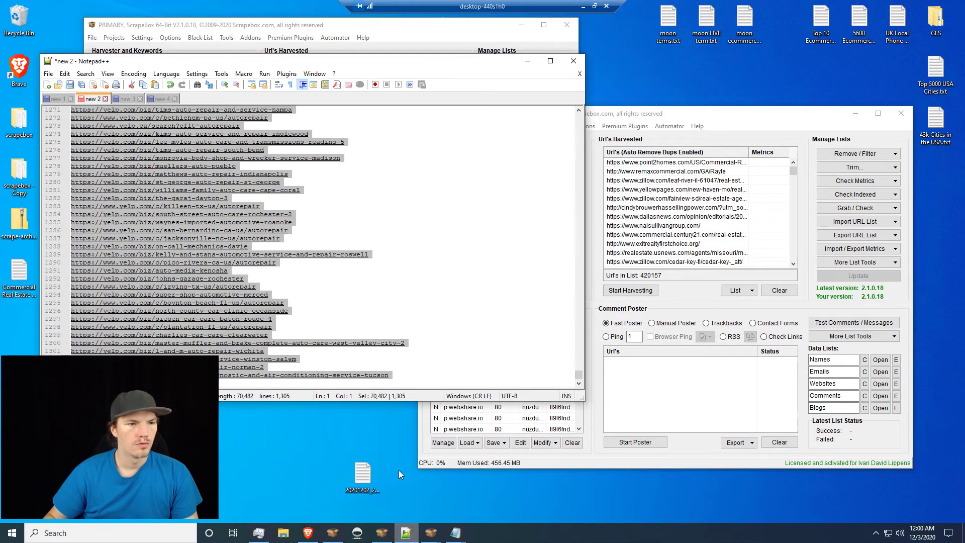
click(106, 99)
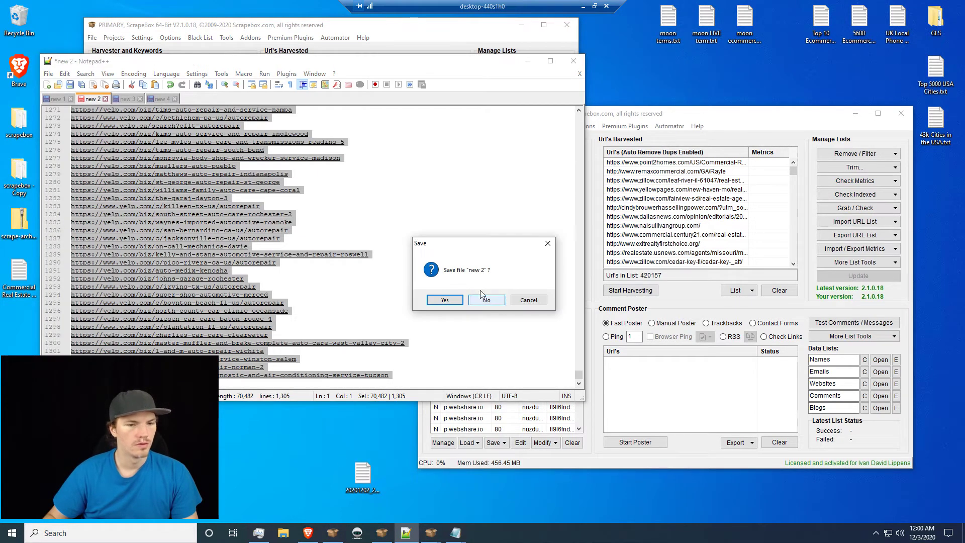
key(n)
click(106, 99)
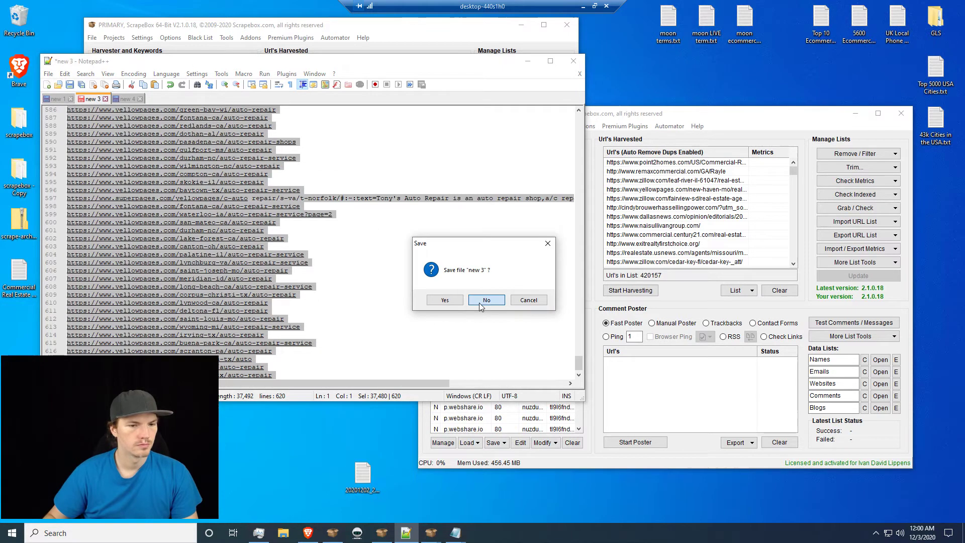
click(479, 303)
click(106, 99)
key(n)
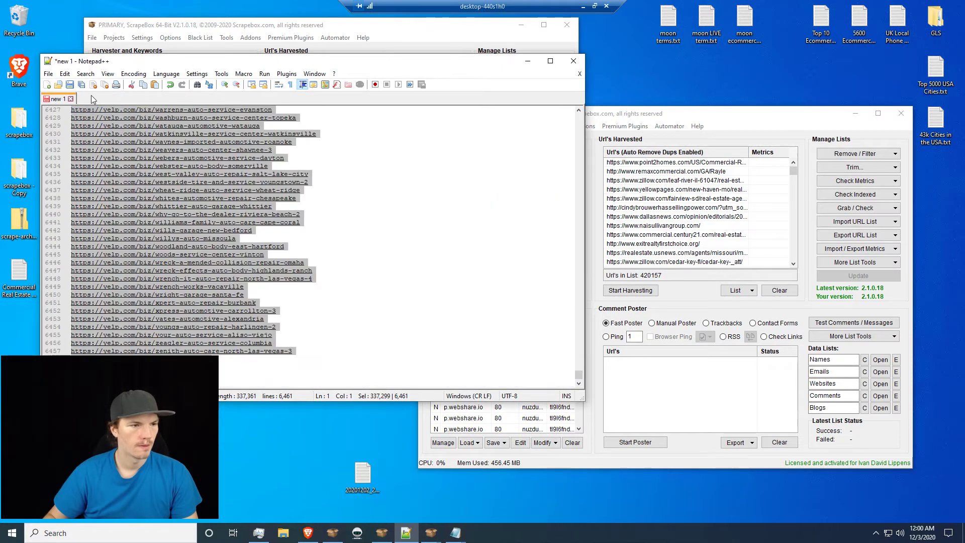
click(73, 99)
Paste the URLs into a fresh document and enter | as the Replace search text
key(n)
key(ctrl+v)
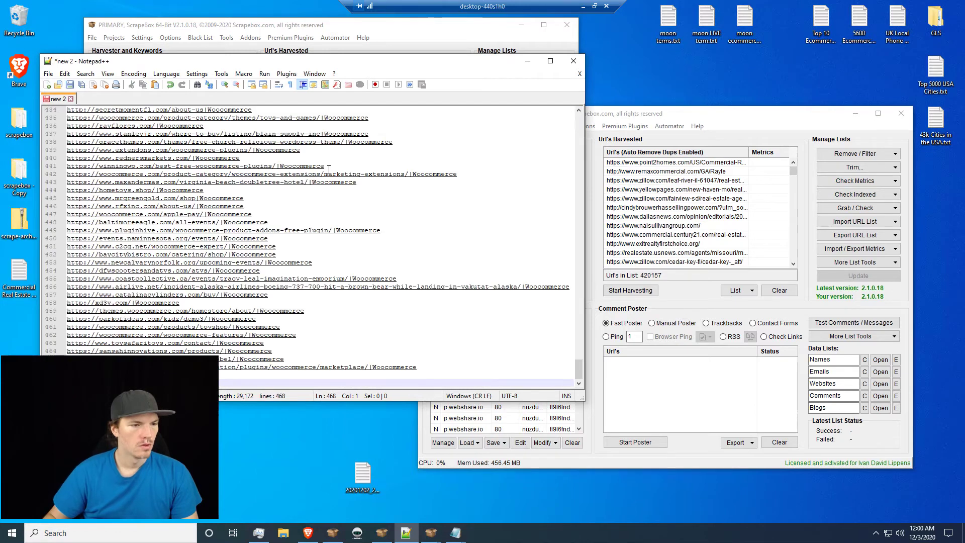
key(ctrl+f)
click(177, 148)
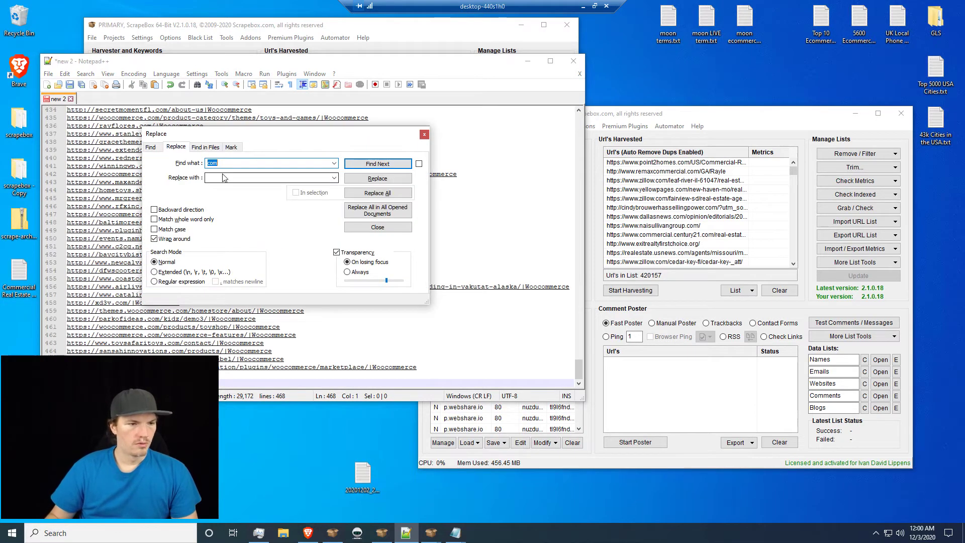
text(|)
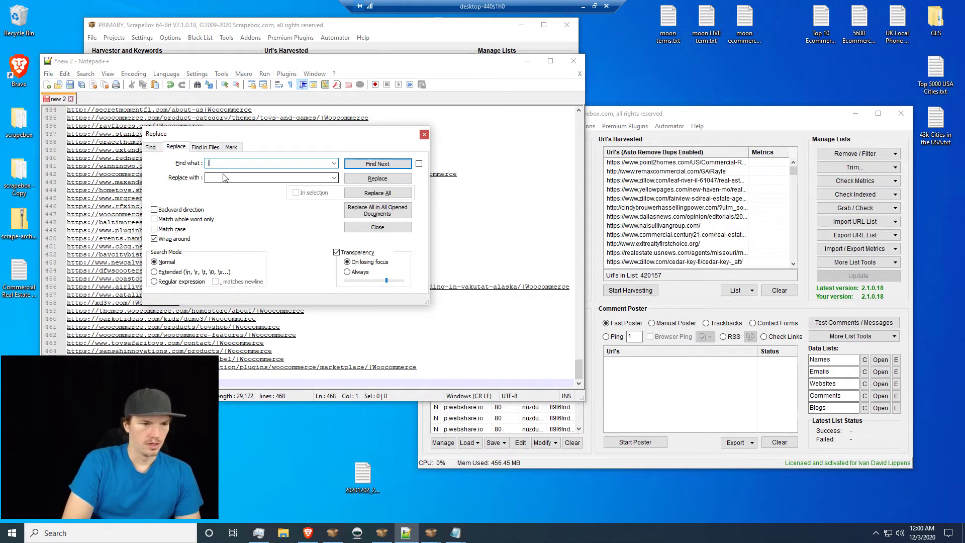
Remove everything after | from all 467 URLs, stripping the Woocommerce tag
click(523, 48)
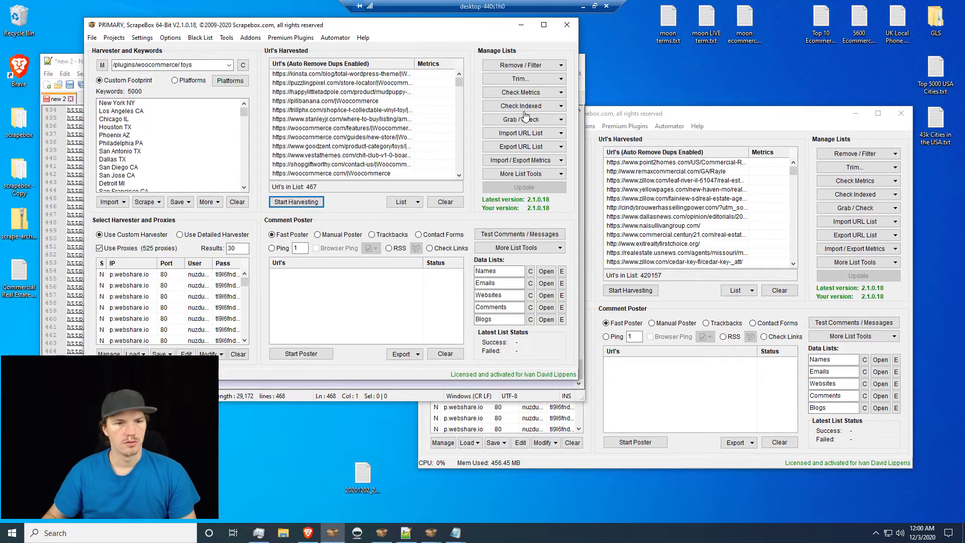
click(521, 66)
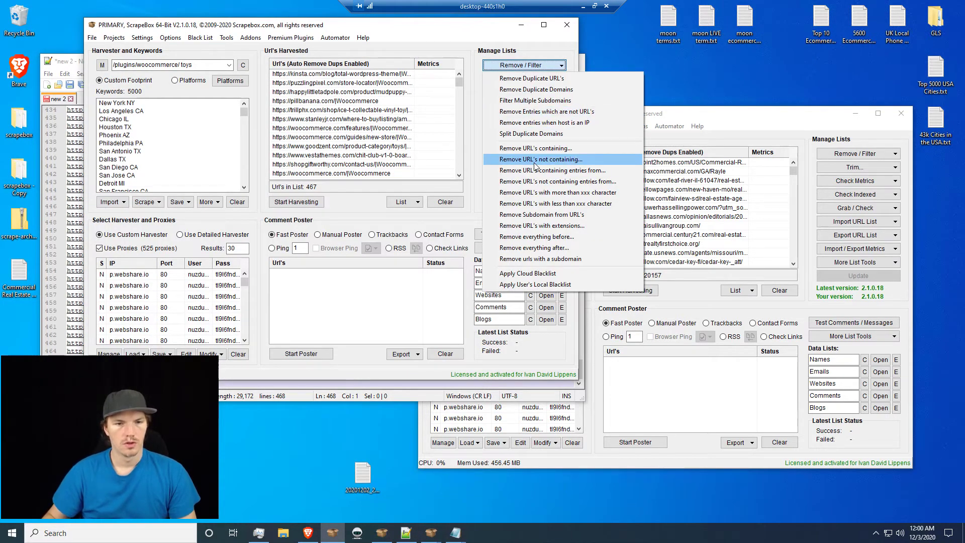
click(533, 248)
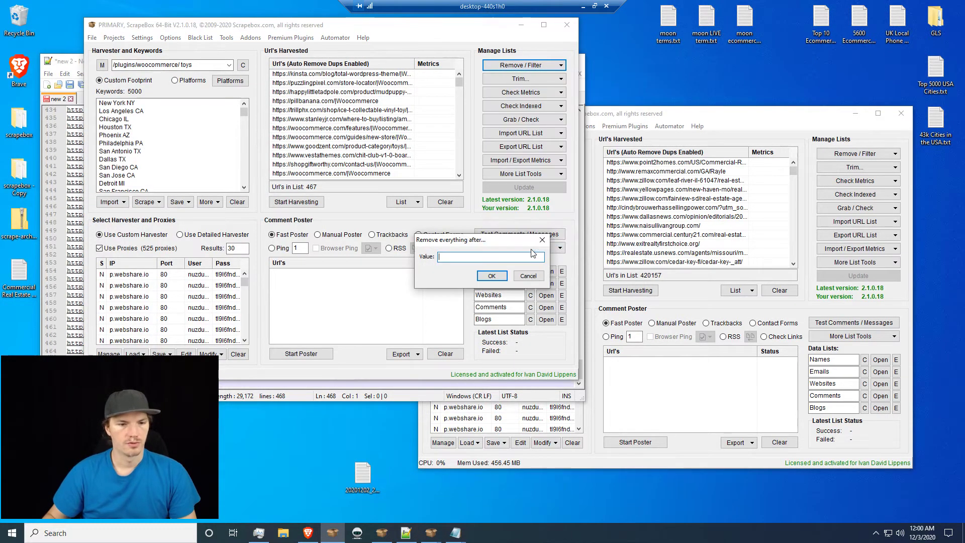
text(|)
key(Return)
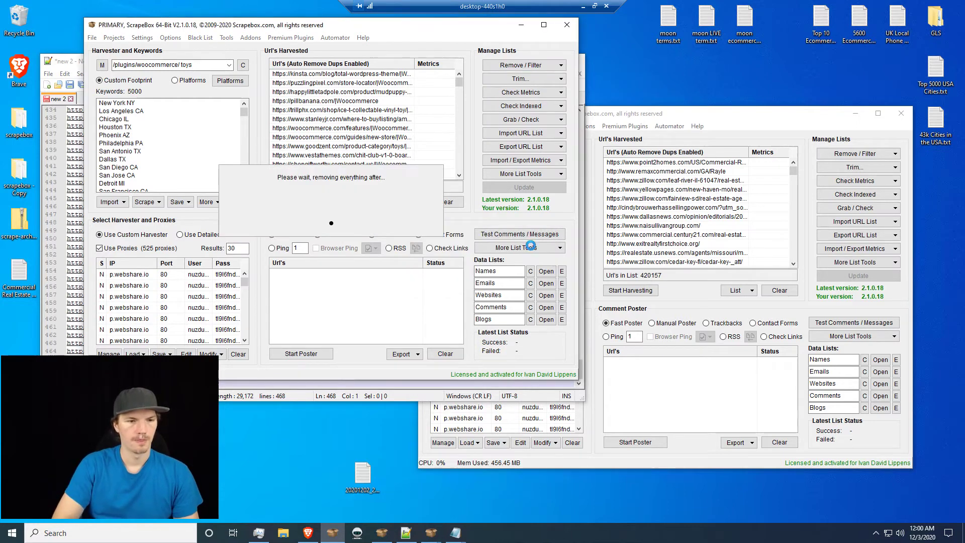
right_click(387, 142)
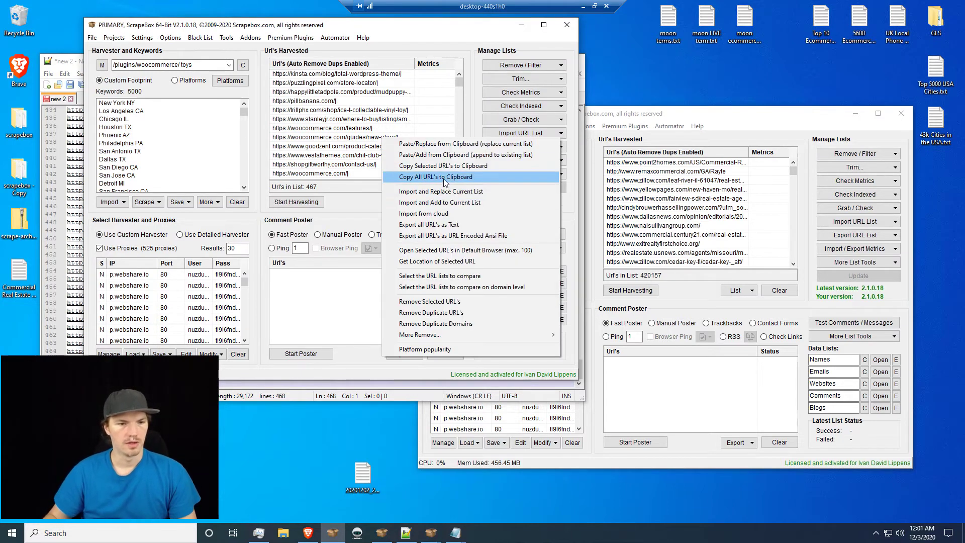
Copy the trimmed ScrapeBox URLs and paste them over the whole Notepad++ document
click(427, 177)
click(81, 63)
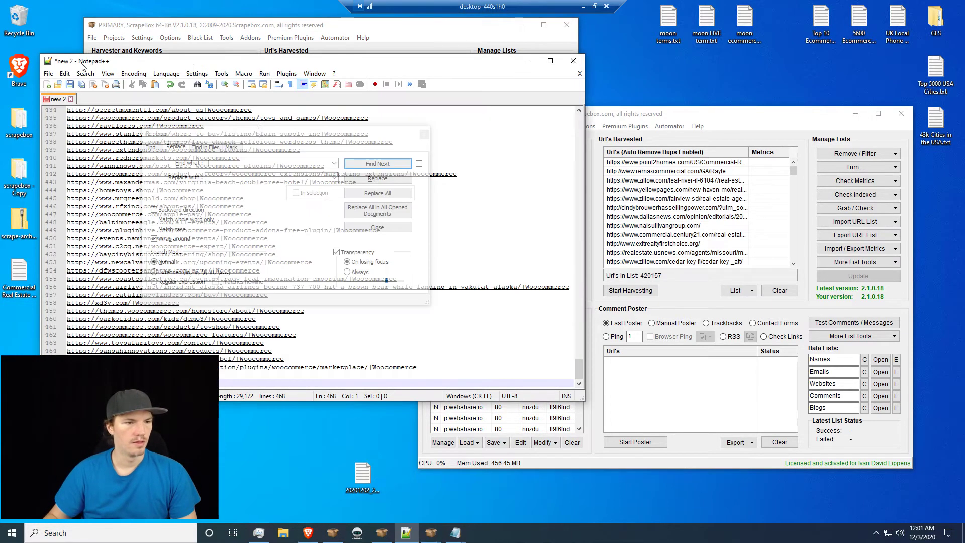
click(386, 227)
click(451, 243)
key(ctrl+a)
key(ctrl+v)
Replace all | characters with nothing and select the cleaned 467-line list
key(ctrl+f)
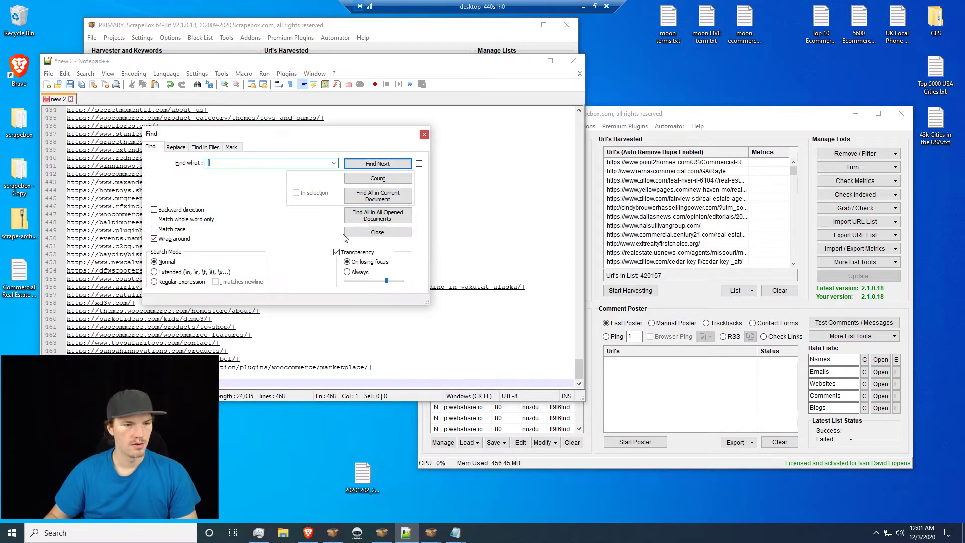
text(|)
click(176, 147)
click(377, 193)
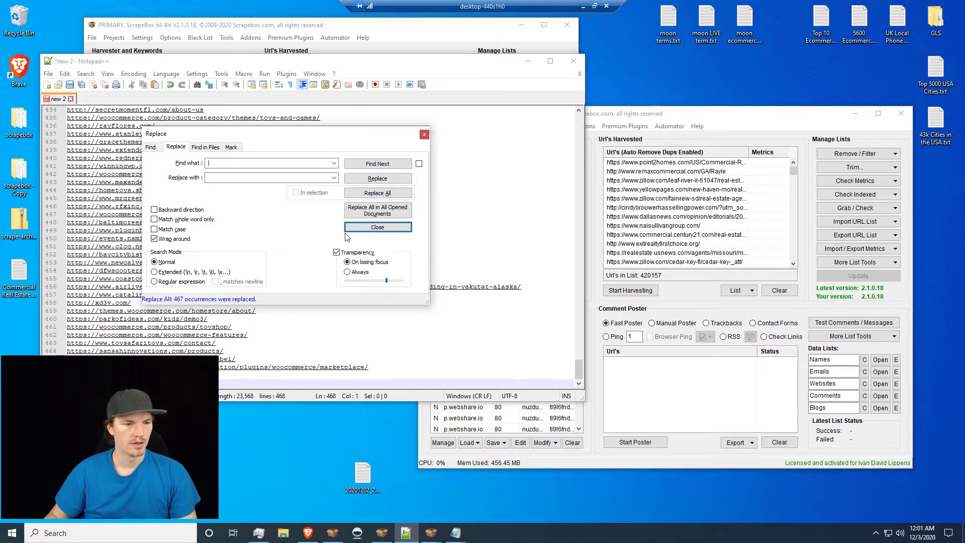
click(378, 227)
click(424, 232)
key(ctrl+a)
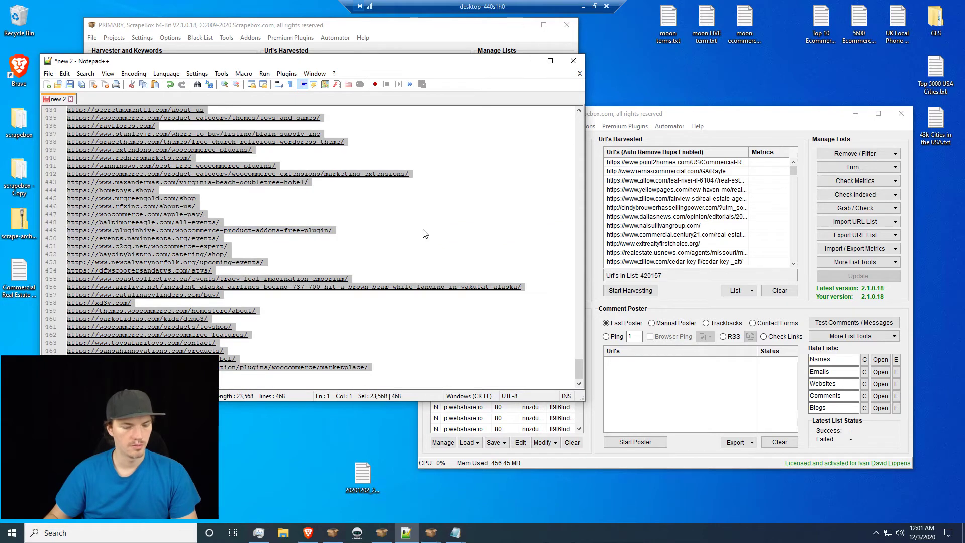
Replace ScrapeBox's harvested list with the cleaned URLs from the clipboard
click(528, 61)
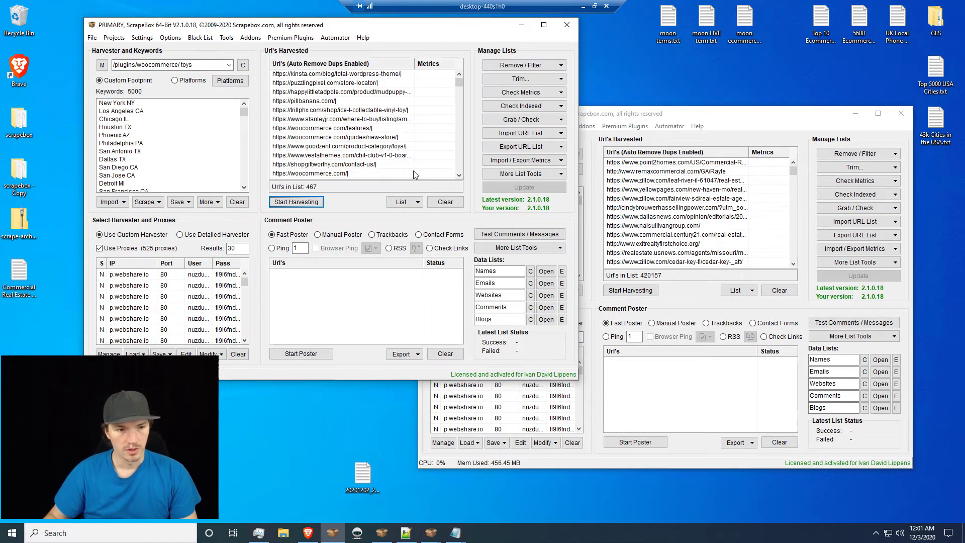
right_click(357, 136)
click(400, 141)
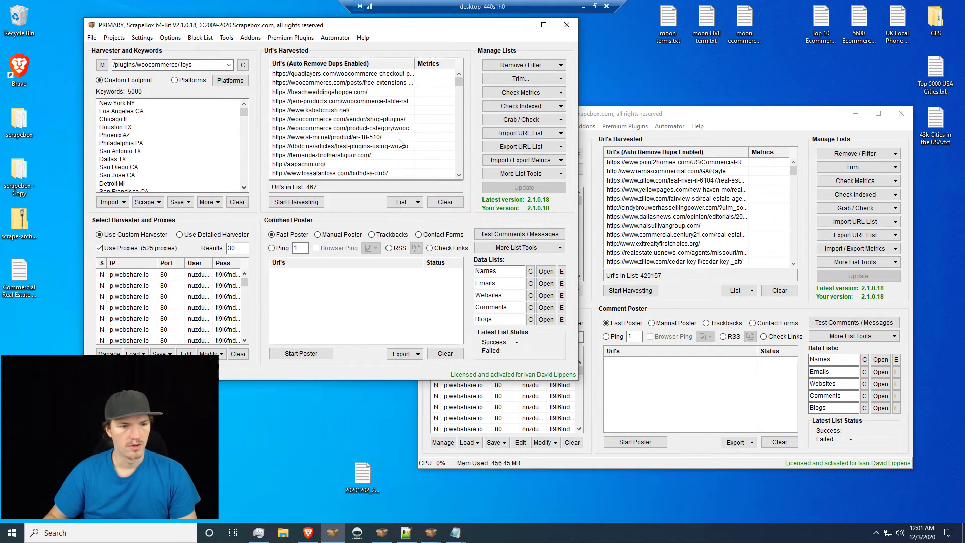
click(500, 66)
click(499, 65)
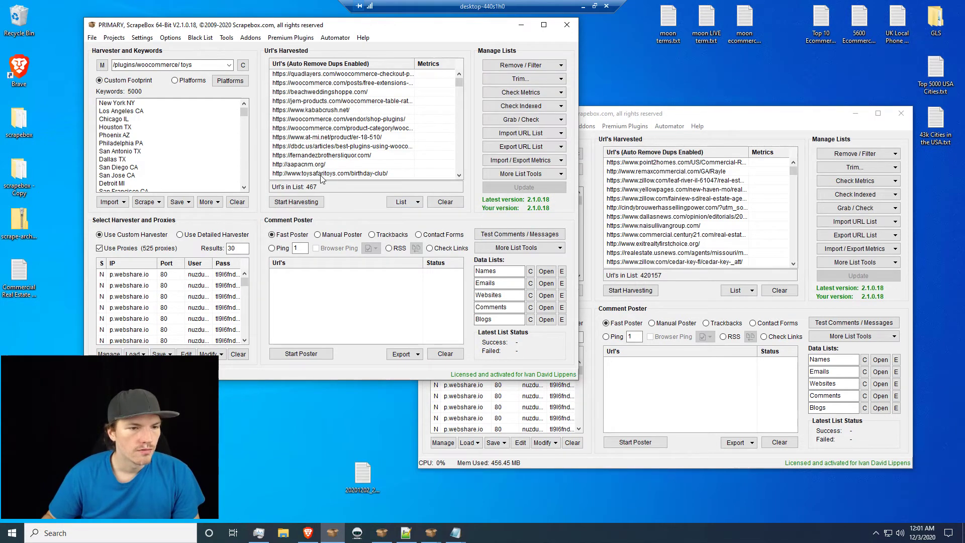
scroll(338, 175, down, 1)
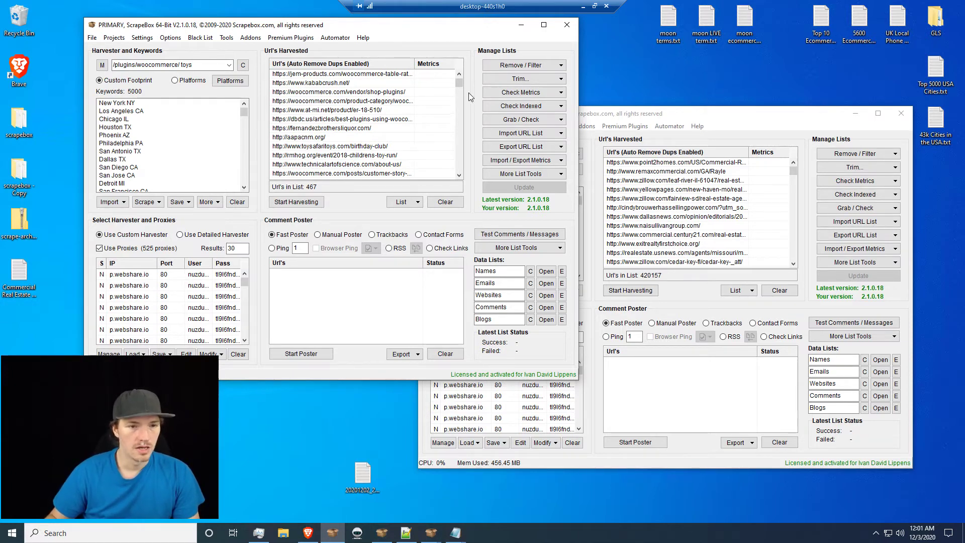
drag(461, 81, 460, 77)
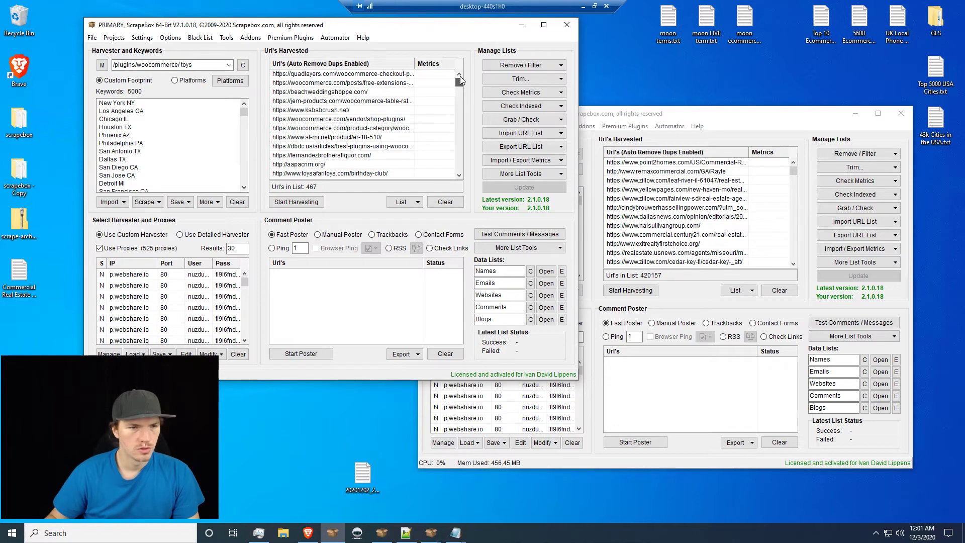
mouse_move(460, 79)
mouse_down()
mouse_move(455, 110)
mouse_move(452, 76)
mouse_up()
Trim every URL to its root domain and remove duplicates, leaving 343
click(504, 68)
click(506, 78)
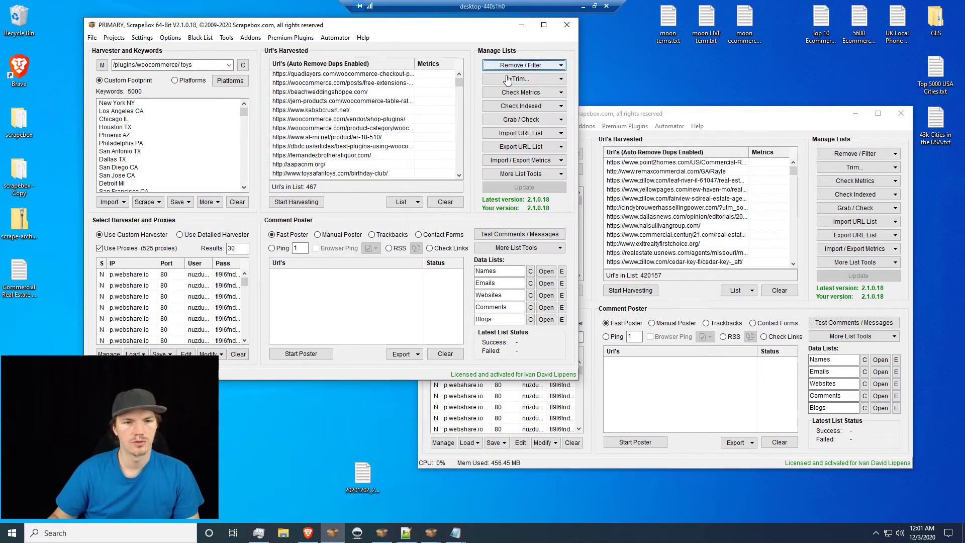
click(507, 78)
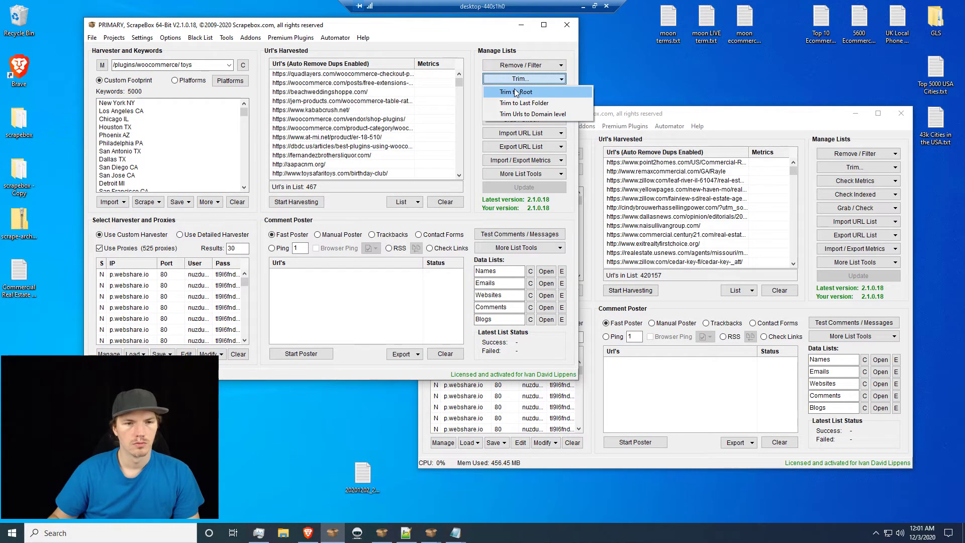
click(533, 114)
click(506, 67)
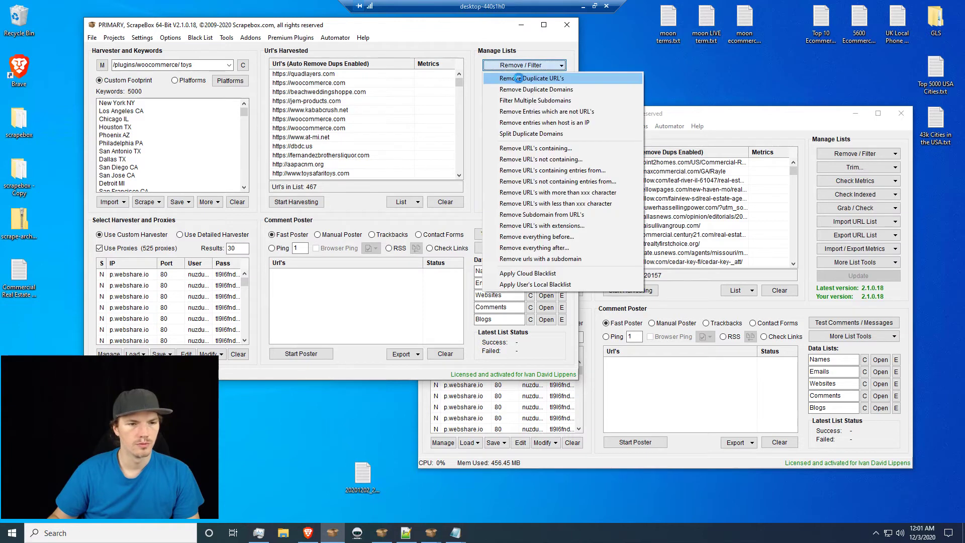
click(519, 79)
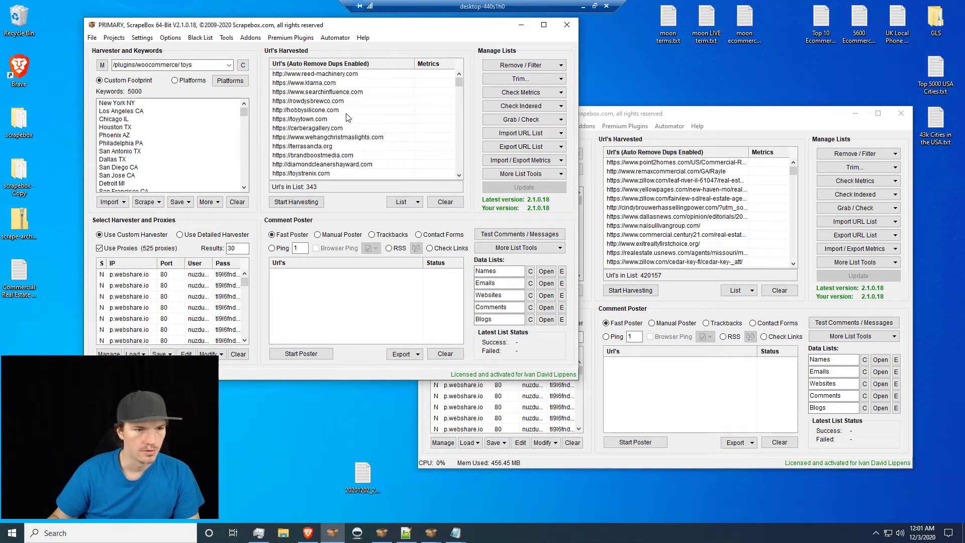
Copy the toyytown.com entry to the clipboard
click(312, 121)
right_click(312, 122)
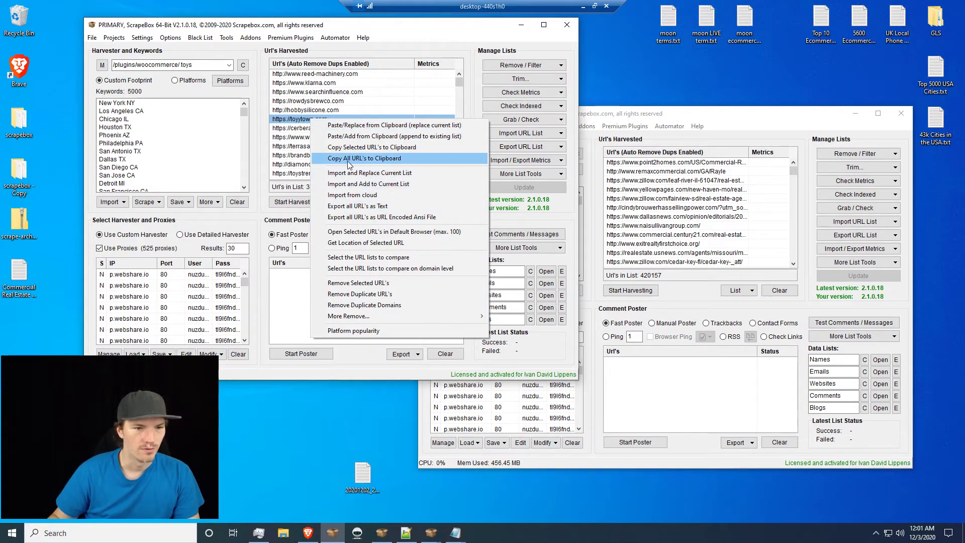
click(360, 147)
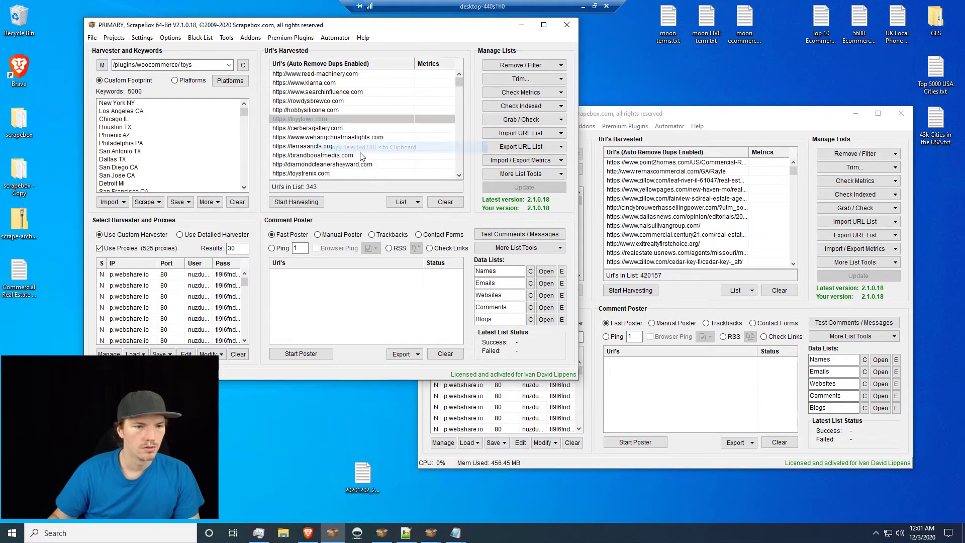
Load toyytown.com in a new Brave tab, proceeding past the security warning
click(308, 532)
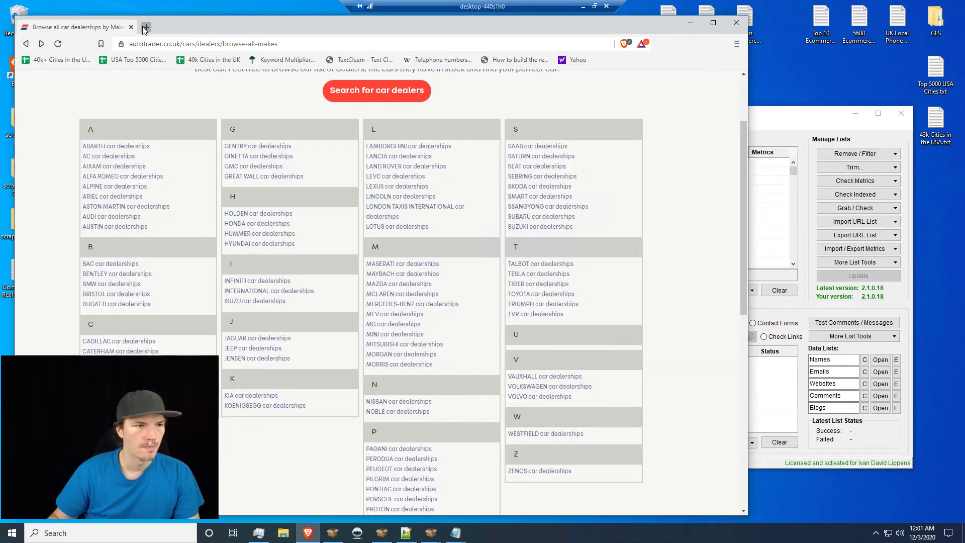
click(146, 27)
key(ctrl+v)
key(Return)
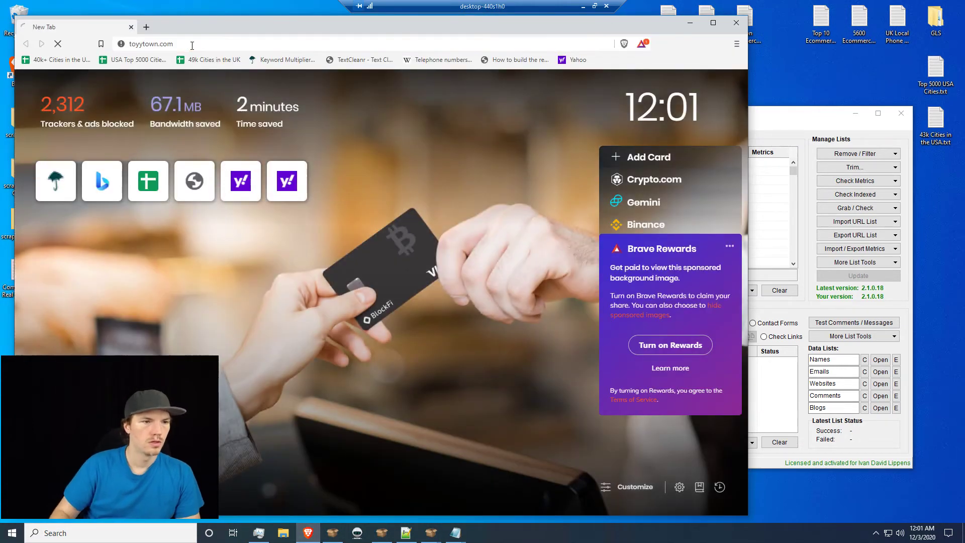
click(192, 46)
click(270, 295)
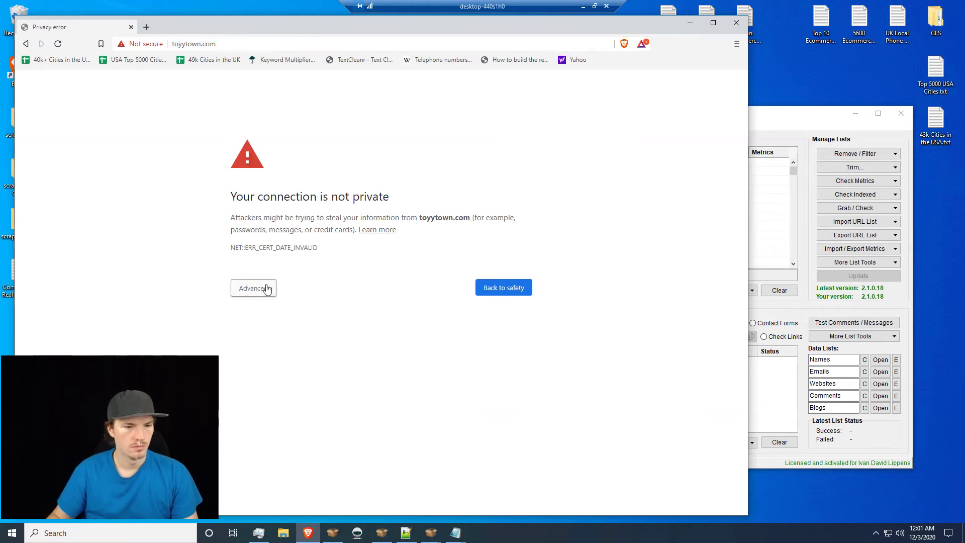
click(300, 379)
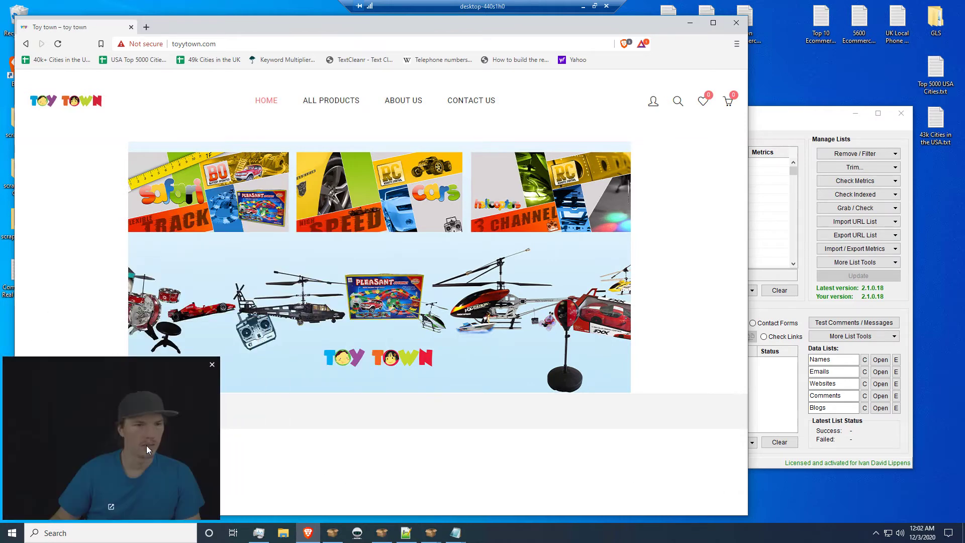
View the shop page's source and search it for /plugin
click(326, 101)
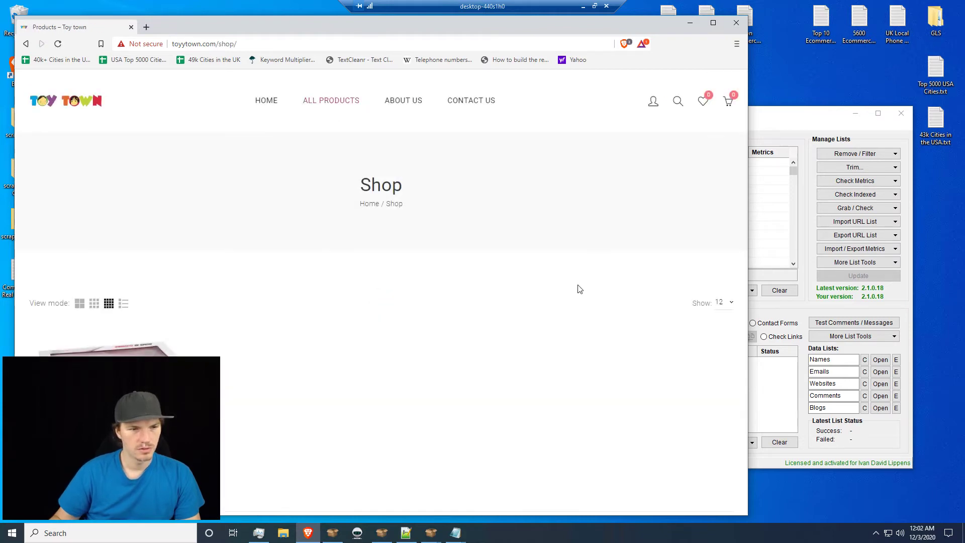
scroll(523, 349, down, 1)
scroll(512, 350, up, 2)
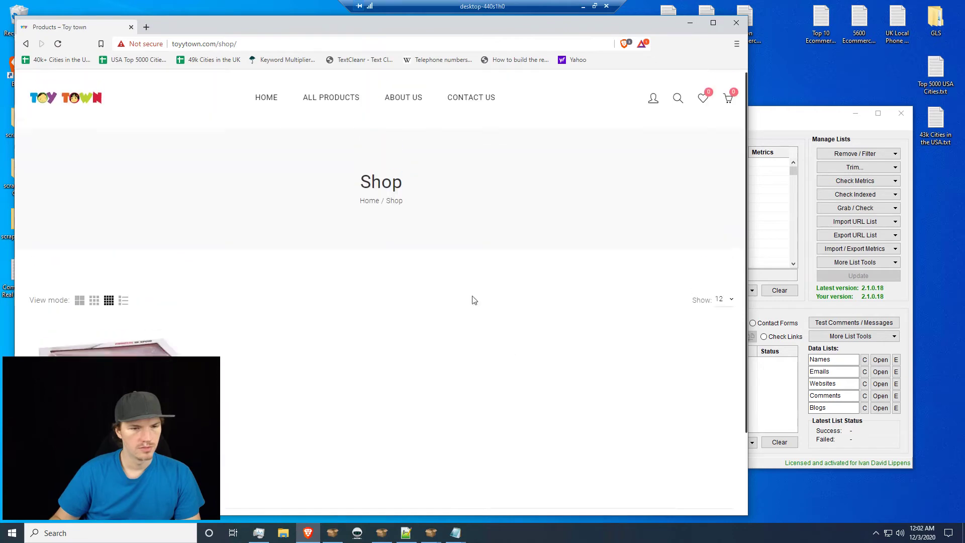
right_click(380, 284)
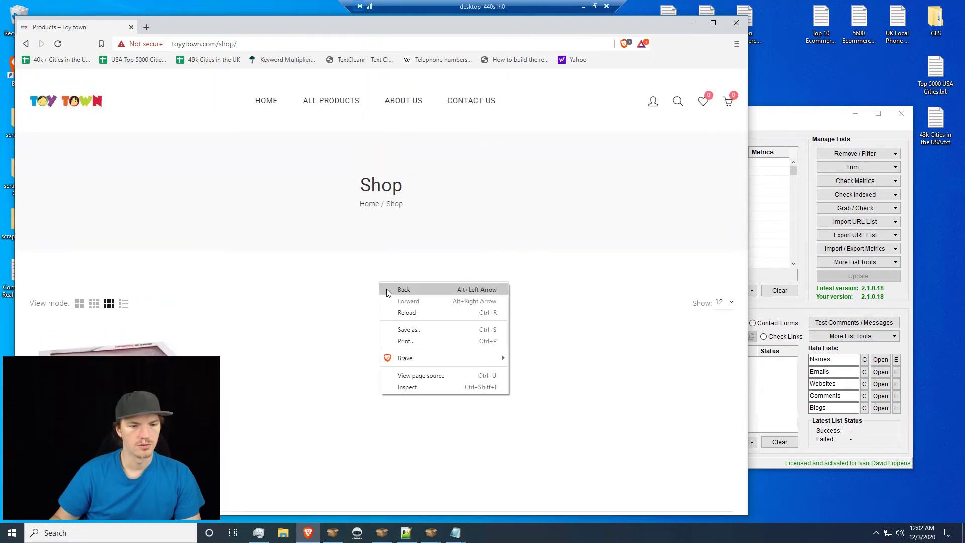
click(416, 376)
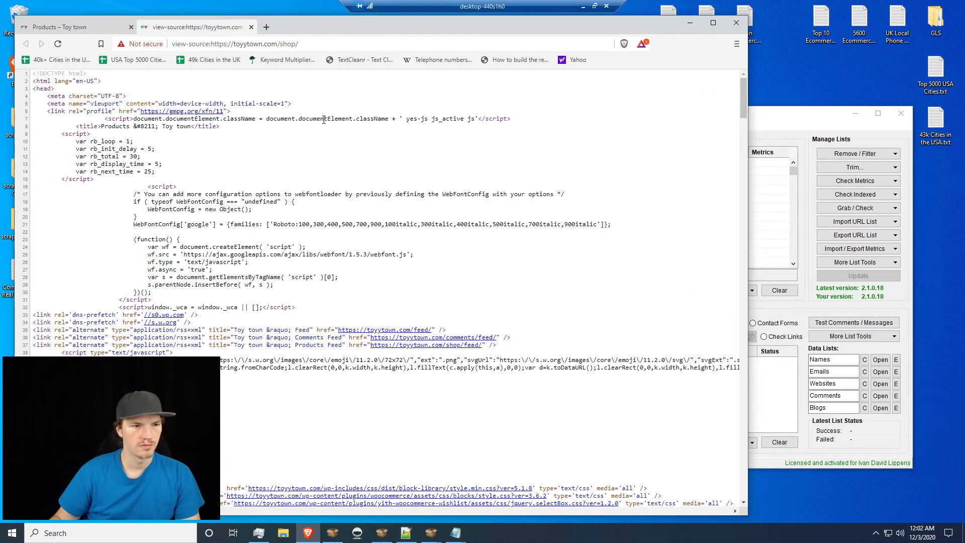
key(ctrl+f)
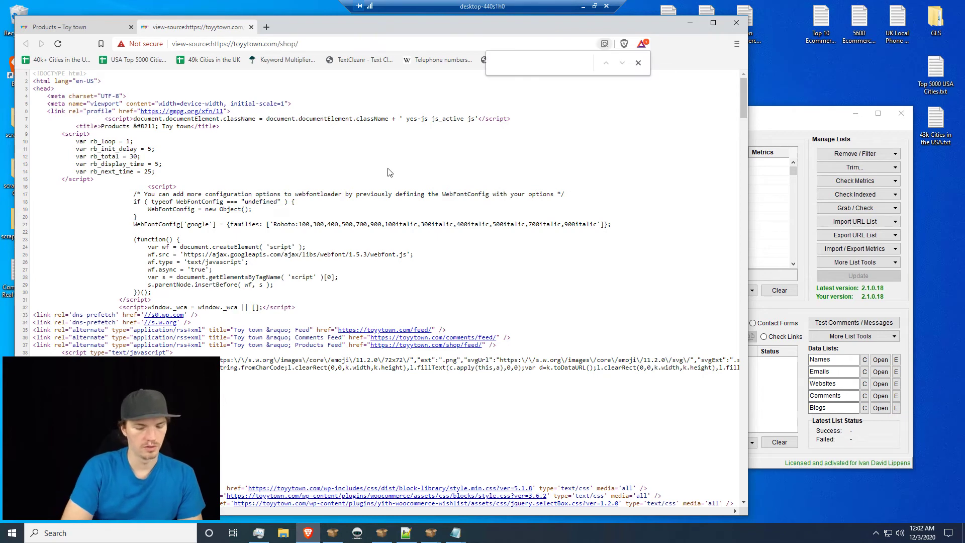
text(/plugin)
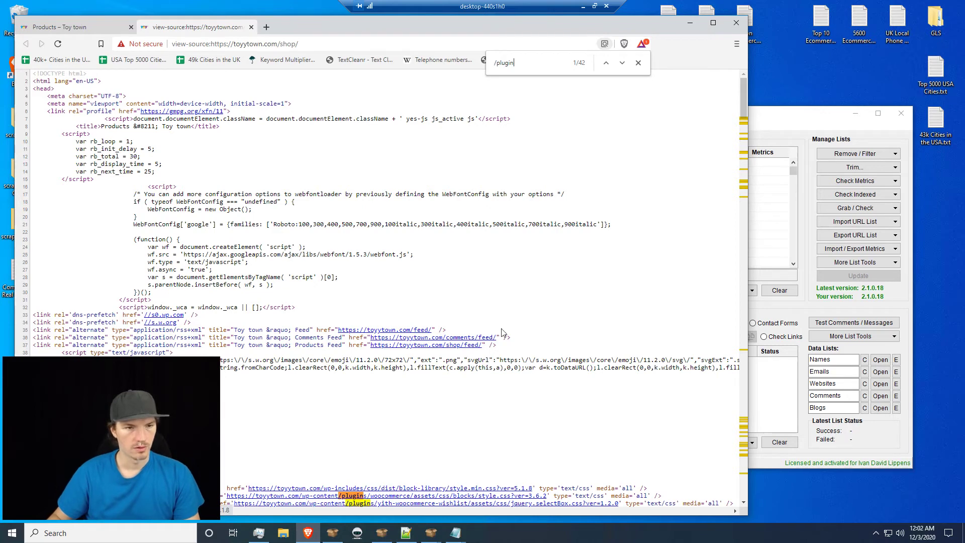
Close the page source, then copy toystrenix.com from ScrapeBox's list via Copy Selected URL's
click(251, 27)
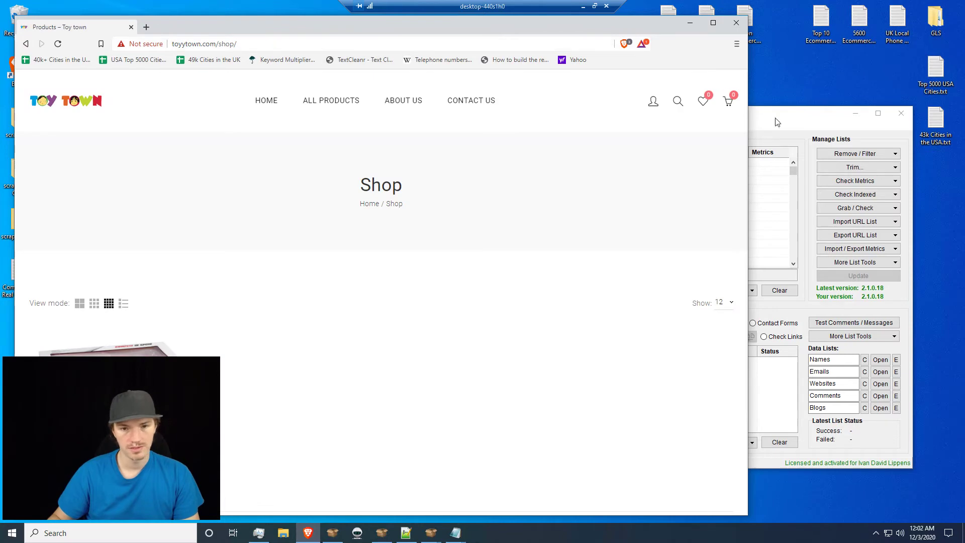
click(688, 24)
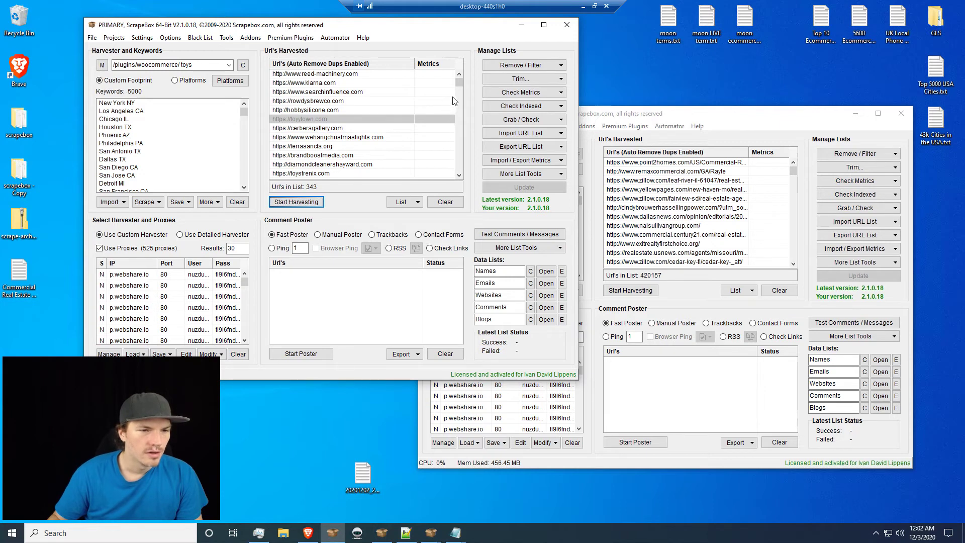
click(321, 174)
right_click(309, 175)
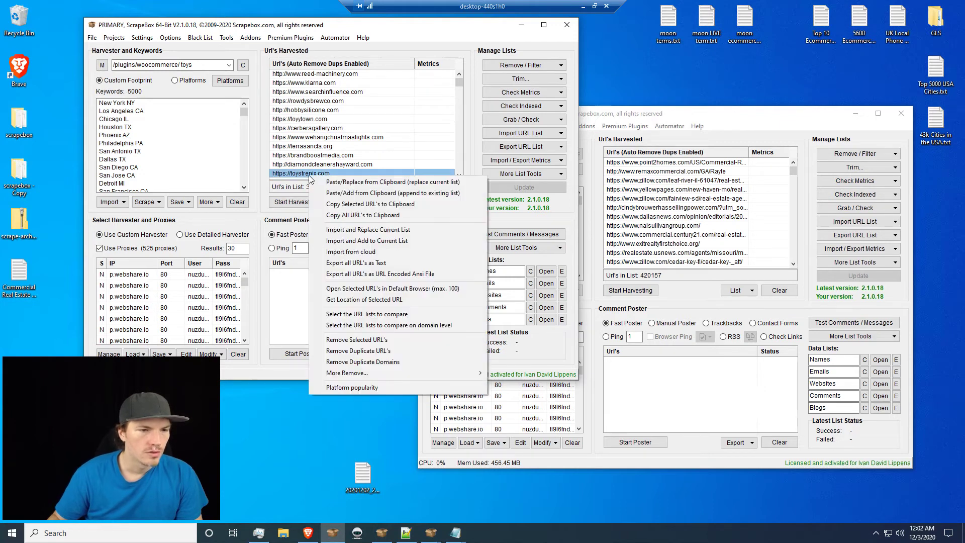
click(358, 203)
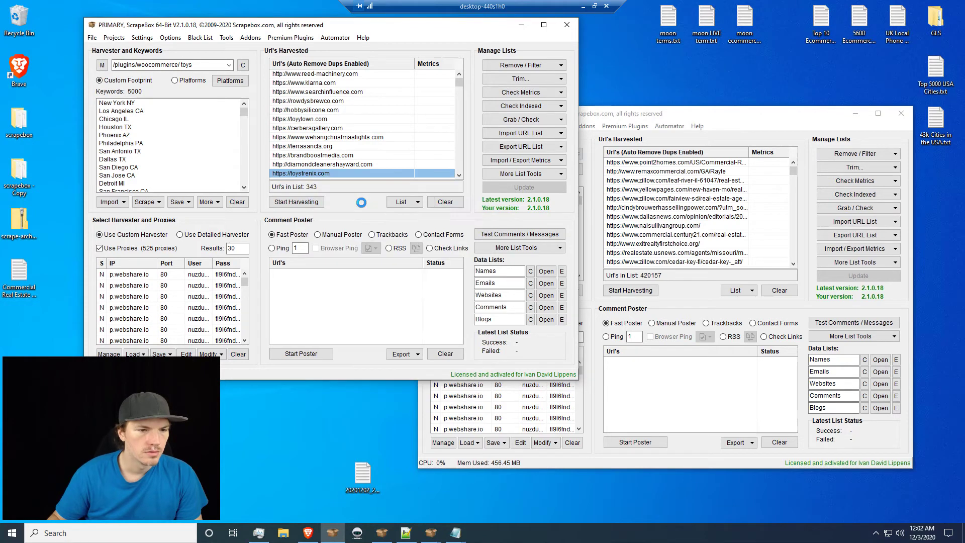
Load toystrenix.com in a new Brave tab and scroll through its dinosaur toy products
click(149, 27)
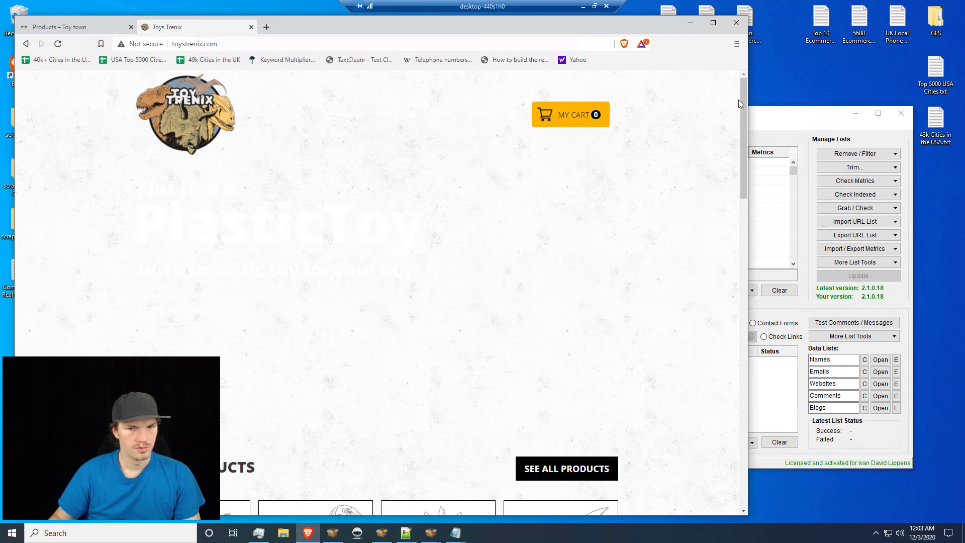
drag(741, 97, 738, 208)
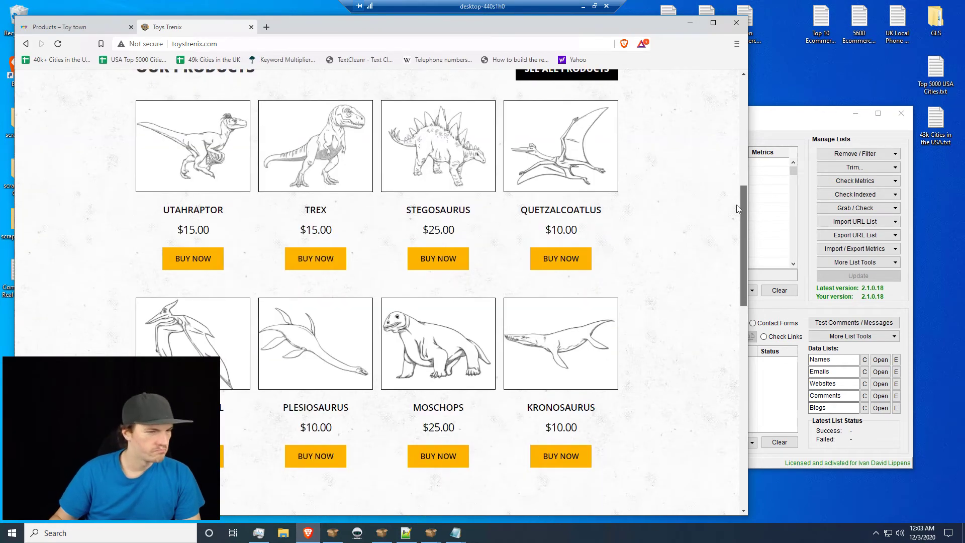
drag(737, 213, 714, 51)
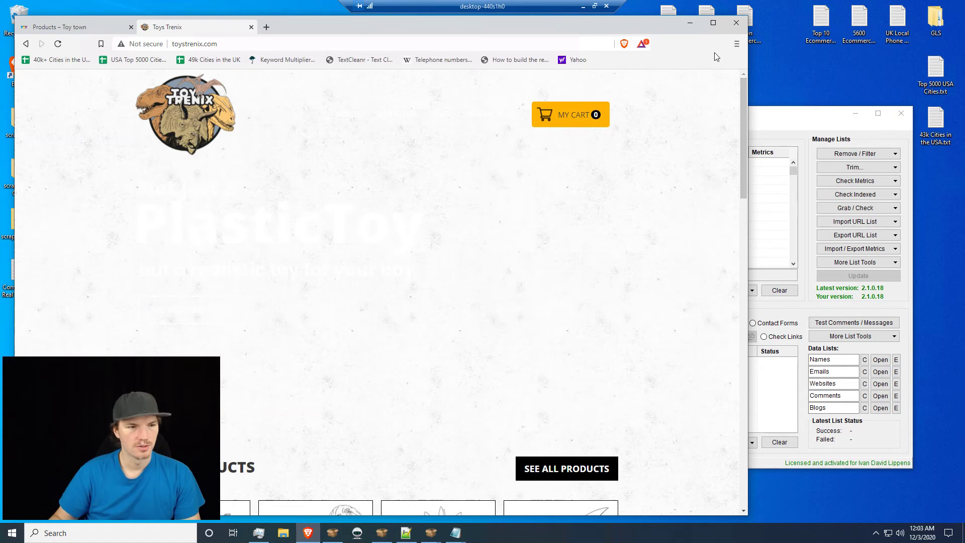
click(690, 22)
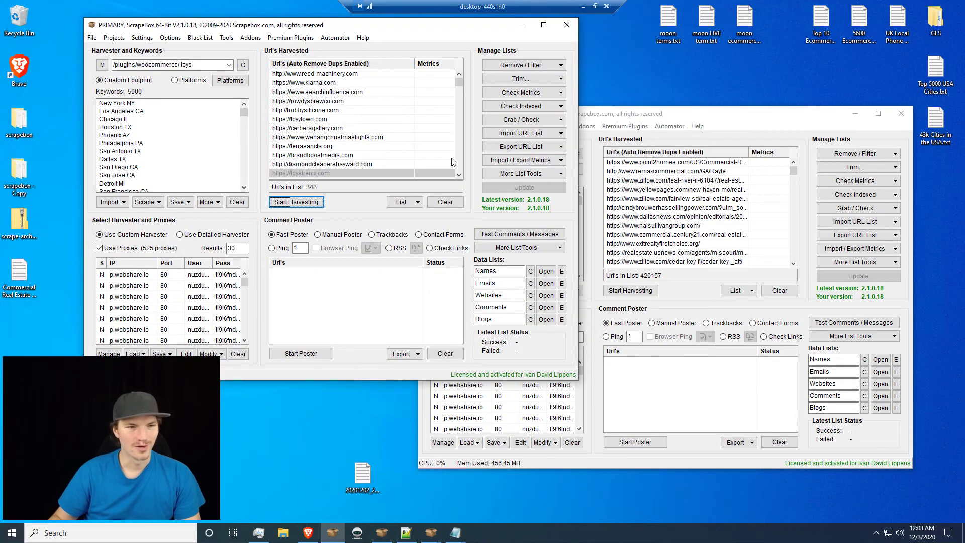
Scroll through the 343 root-domain URLs and back up, then bring up Remove / Filter
drag(460, 83, 460, 95)
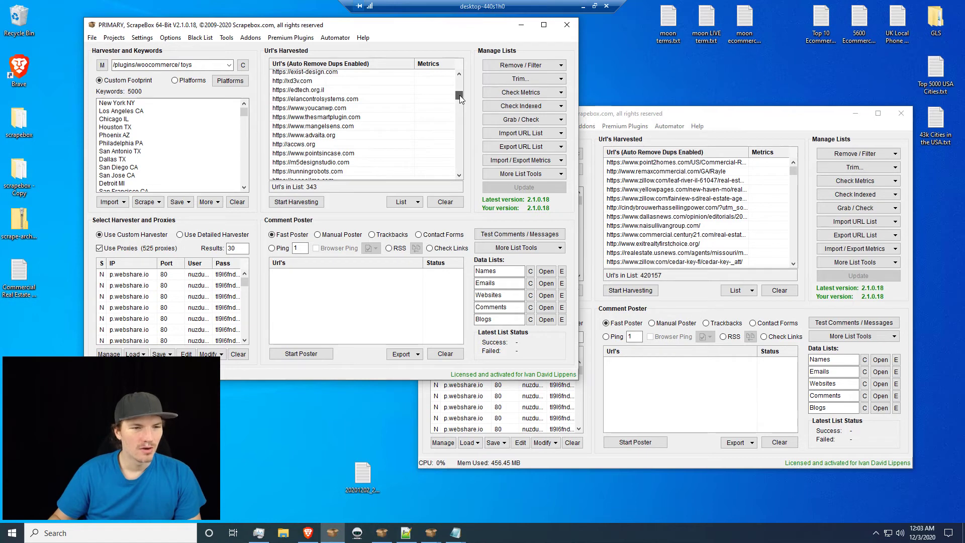
drag(460, 95, 460, 100)
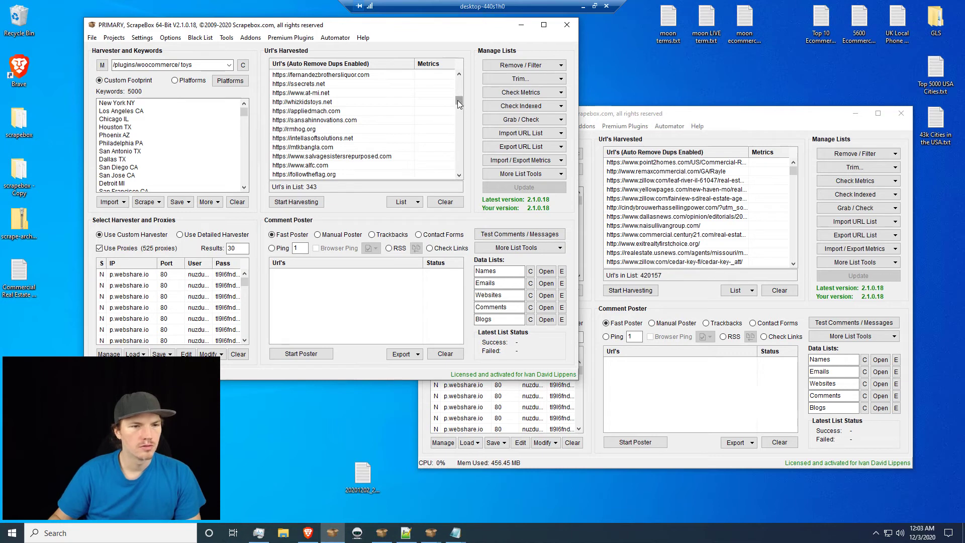
drag(459, 102, 458, 113)
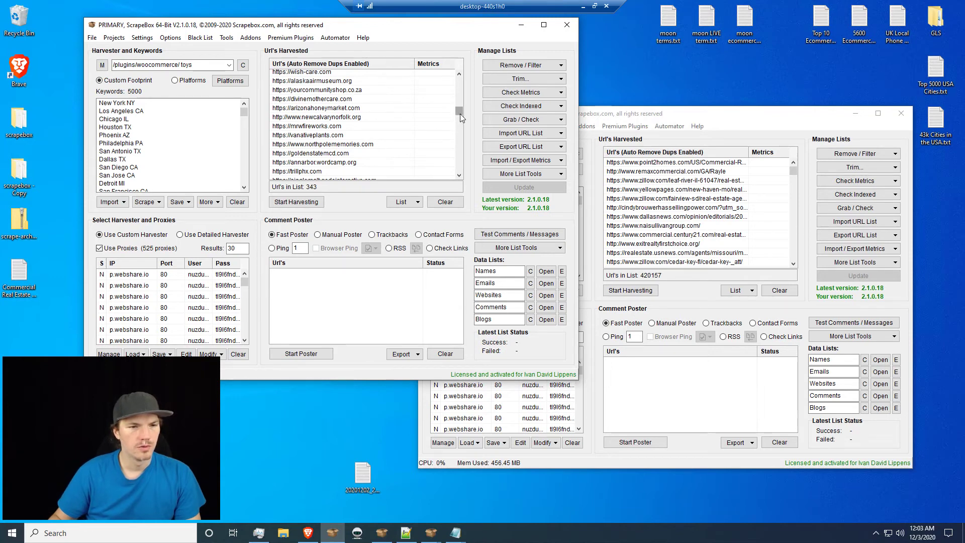
drag(460, 114, 460, 85)
click(523, 65)
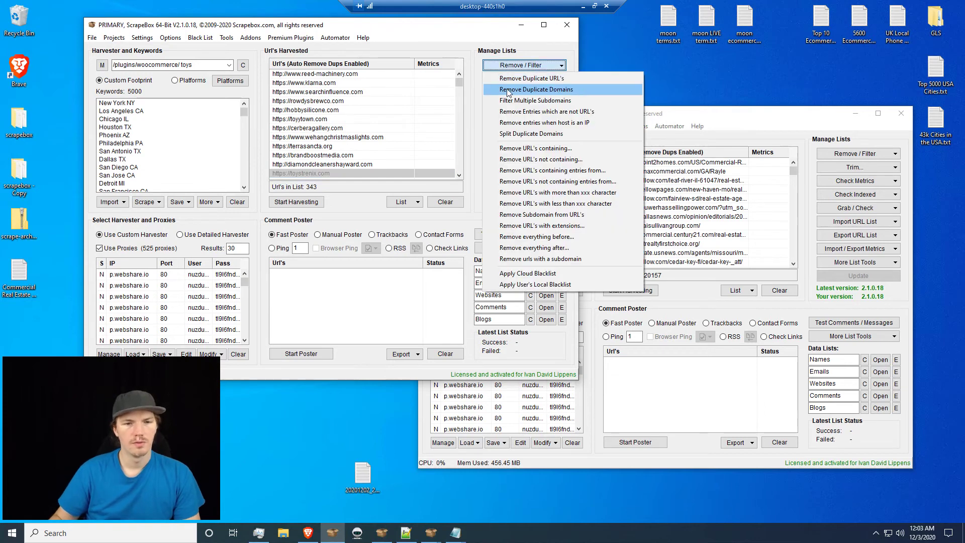
Remove URLs not containing 'toy', leaving 13 toy-named shops
click(525, 159)
text(yo)
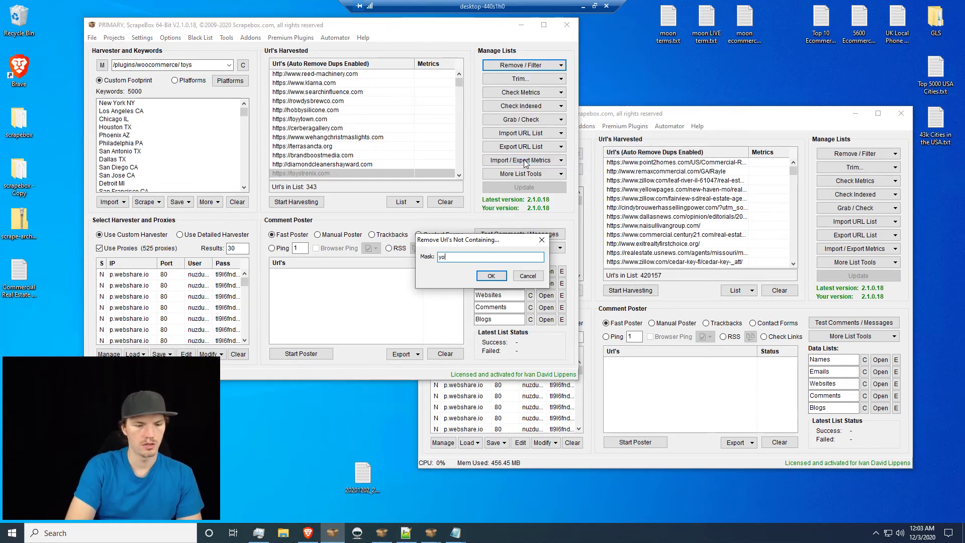
text(y)
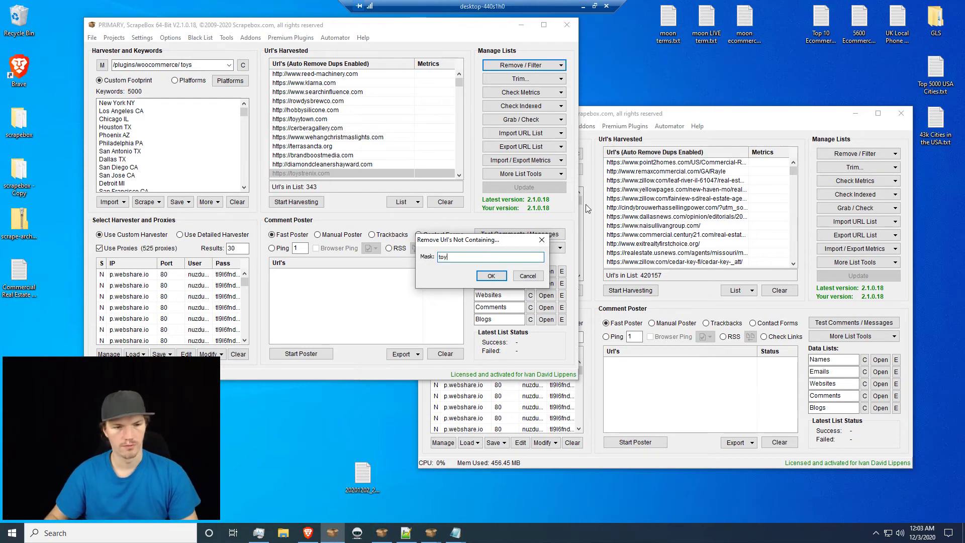
click(498, 277)
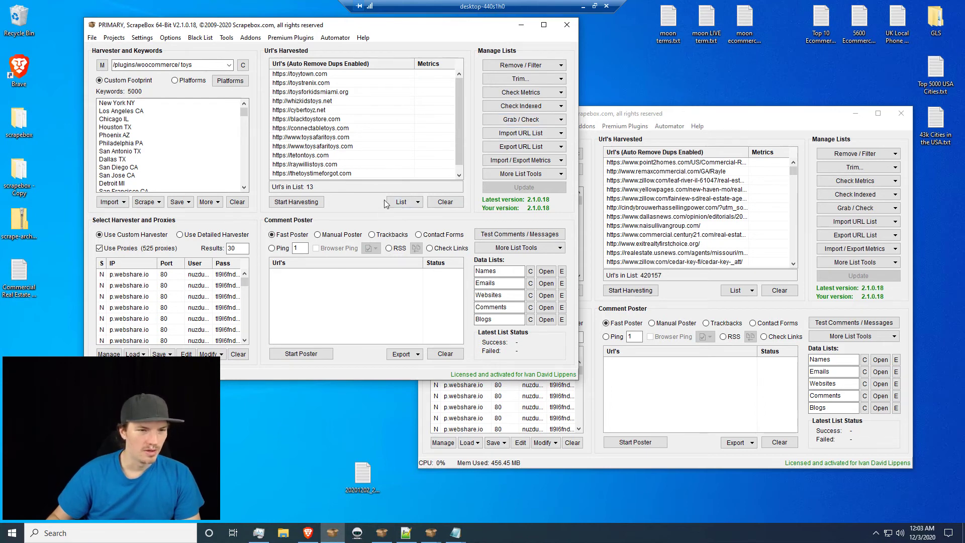
Select all text in the Notepad++ URL document, then minimise Notepad++
click(403, 534)
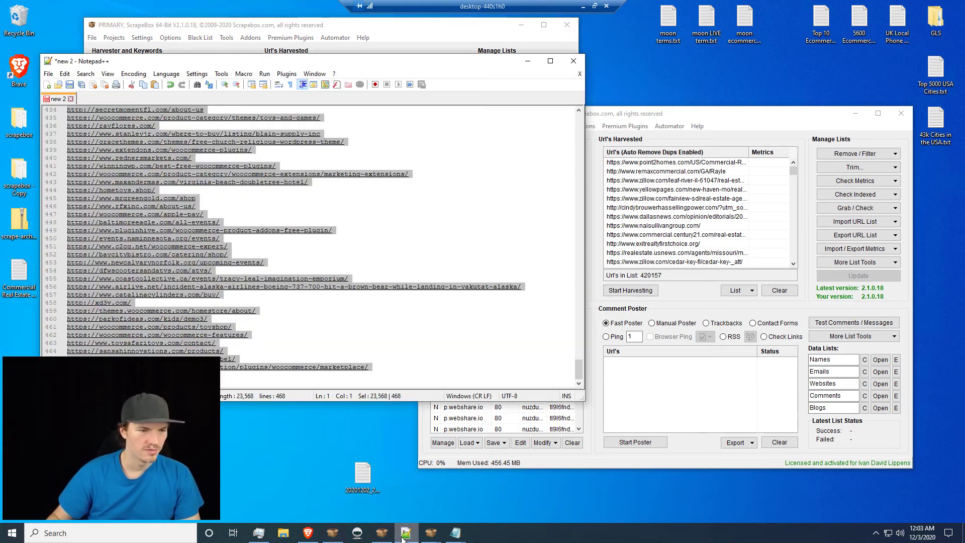
click(373, 216)
key(ctrl+a)
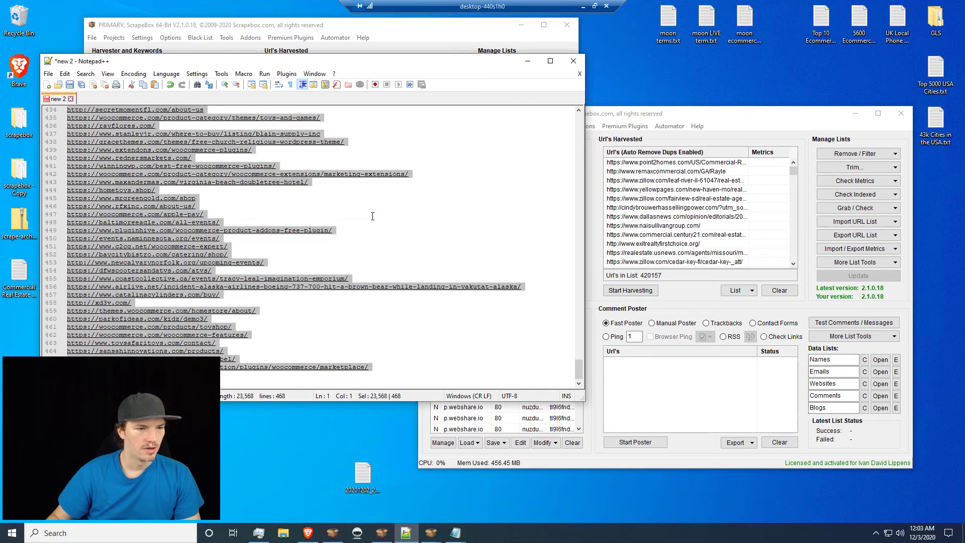
click(527, 61)
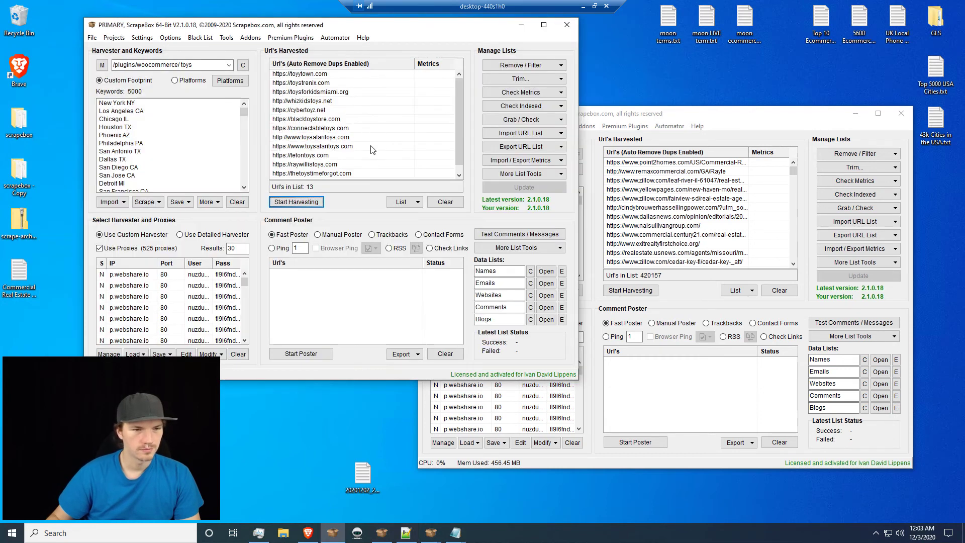
click(520, 125)
click(472, 130)
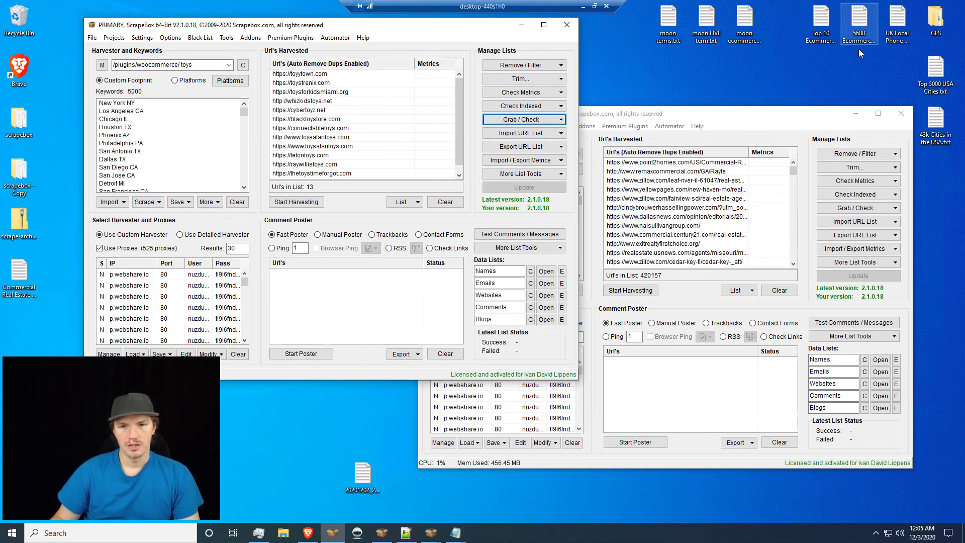
click(818, 40)
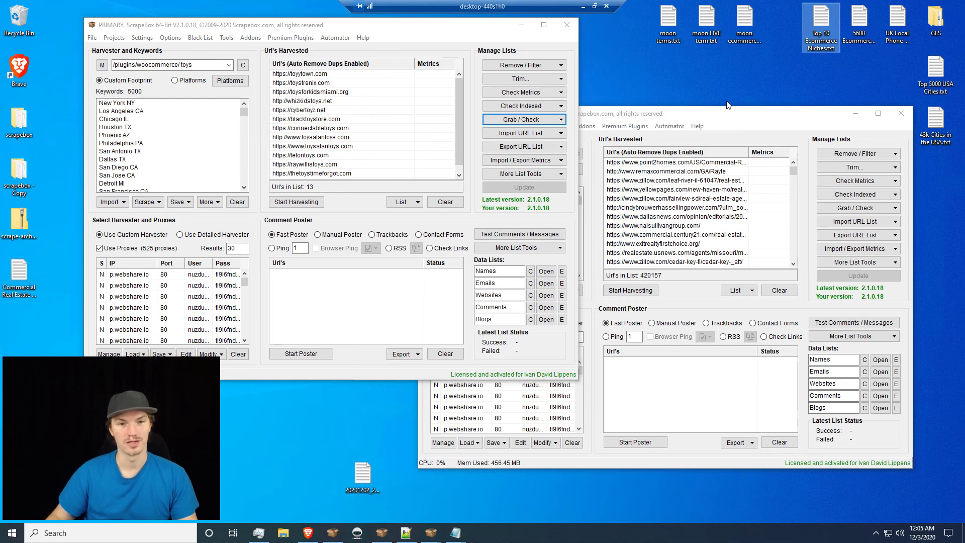
click(857, 31)
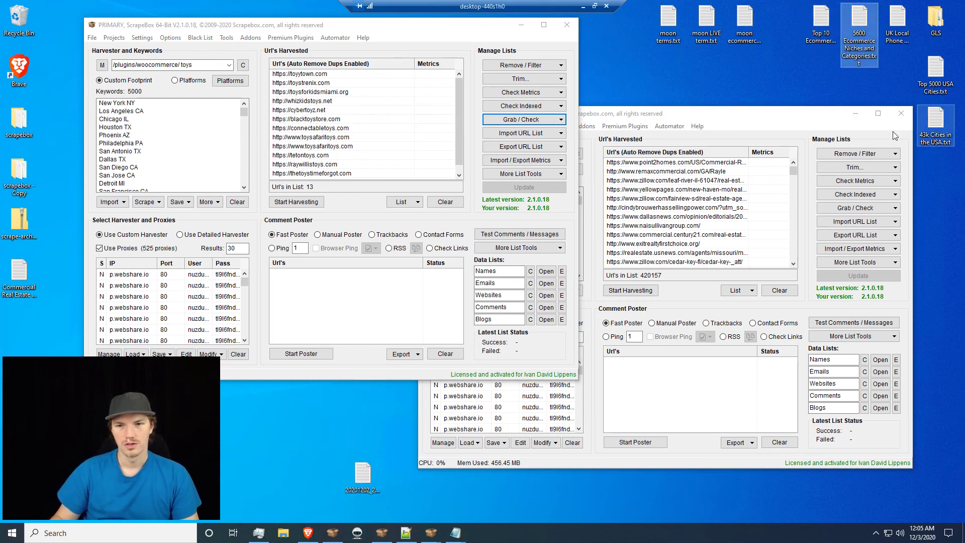
click(936, 128)
click(935, 73)
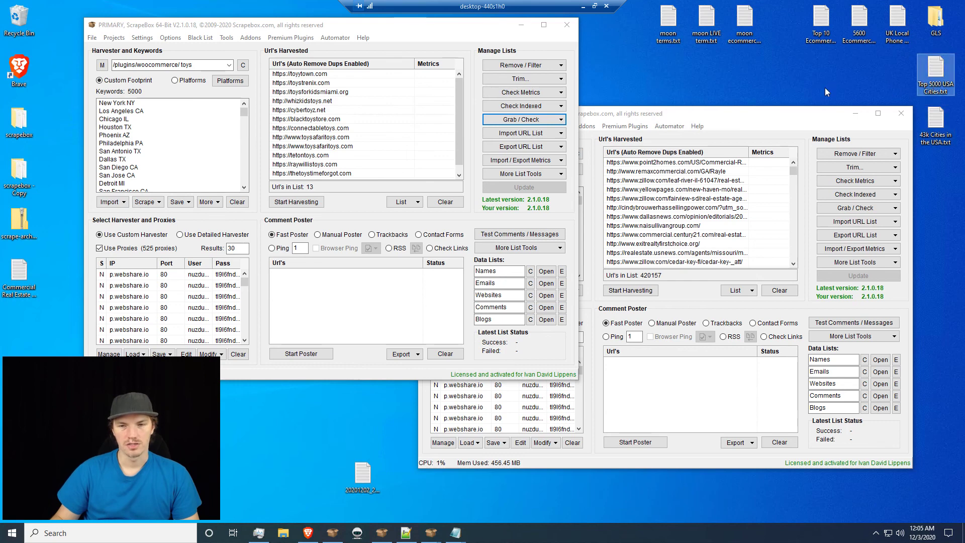
click(646, 92)
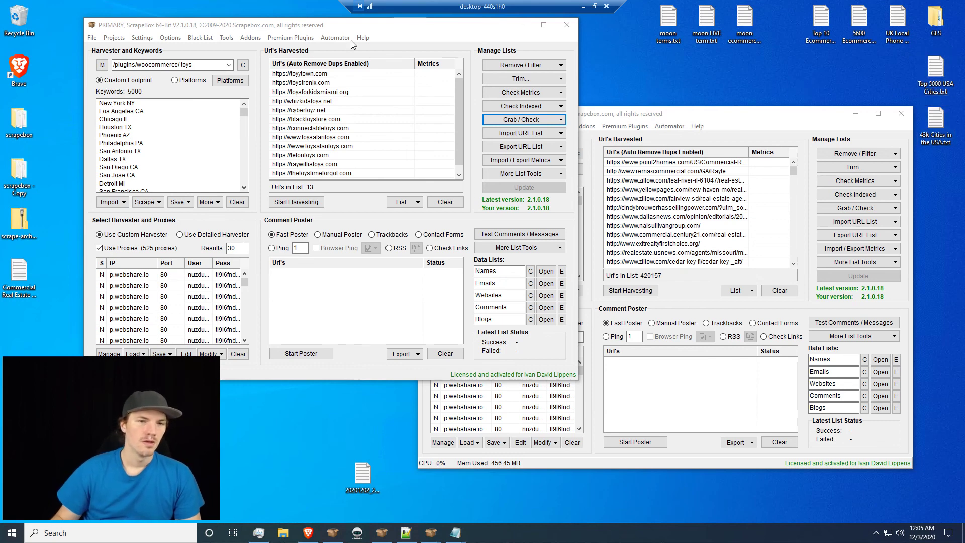
click(429, 35)
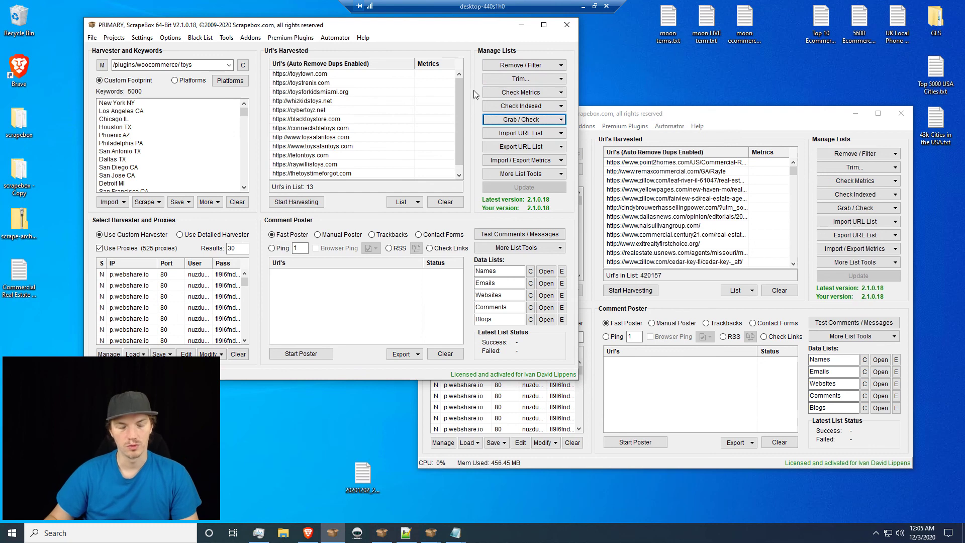
click(595, 6)
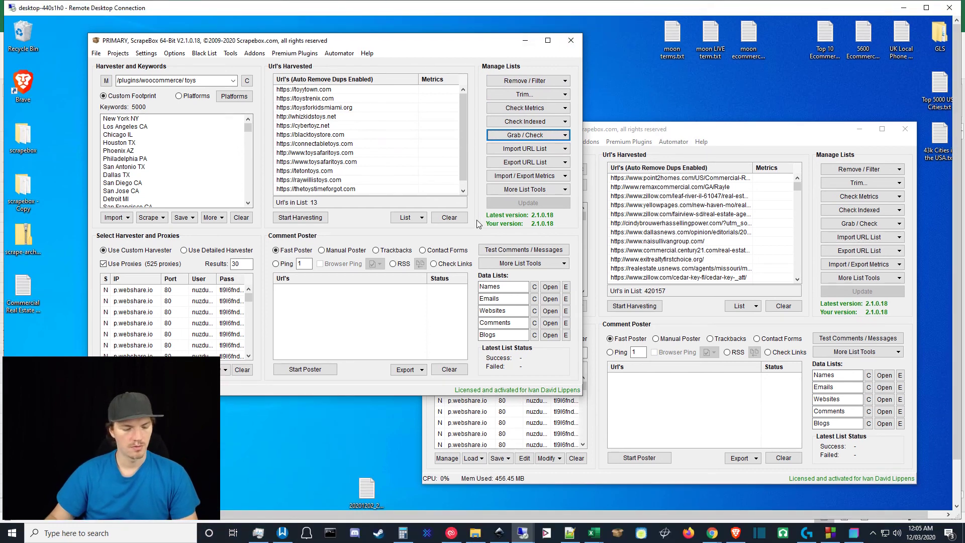